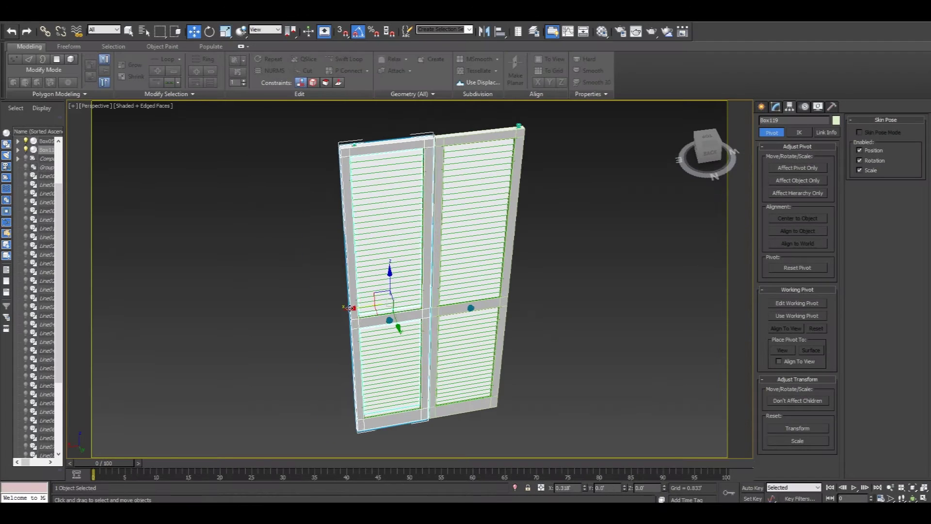
- Zoom and pan across the shutter tops to inspect the hinge pieces
mouse_move(365, 307)
left_mouse_down()
mouse_move(342, 305)
mouse_move(438, 325)
left_mouse_up()
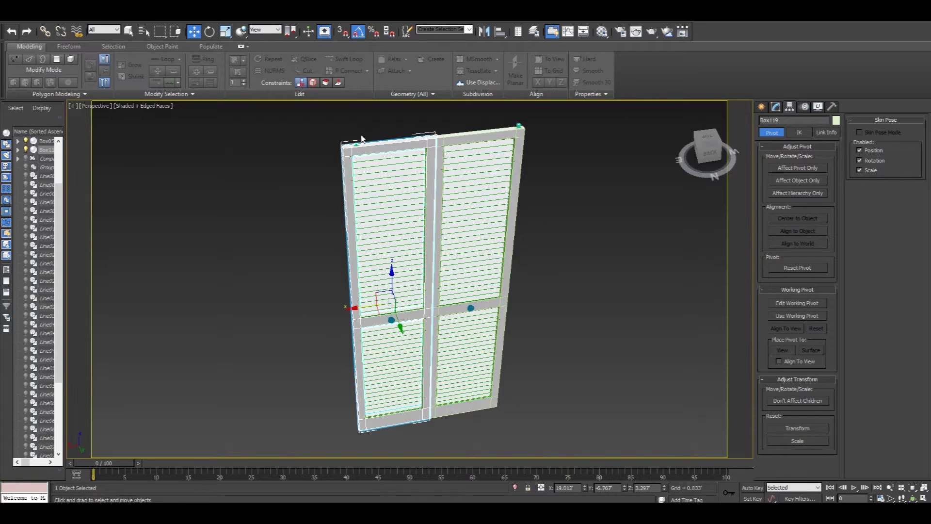
scroll(362, 141, "up", 1)
scroll(364, 145, "up", 3)
scroll(366, 150, "up", 2)
scroll(371, 159, "up", 2)
mouse_move(371, 159)
middle_mouse_down()
mouse_move(291, 183)
mouse_move(343, 152)
middle_mouse_up()
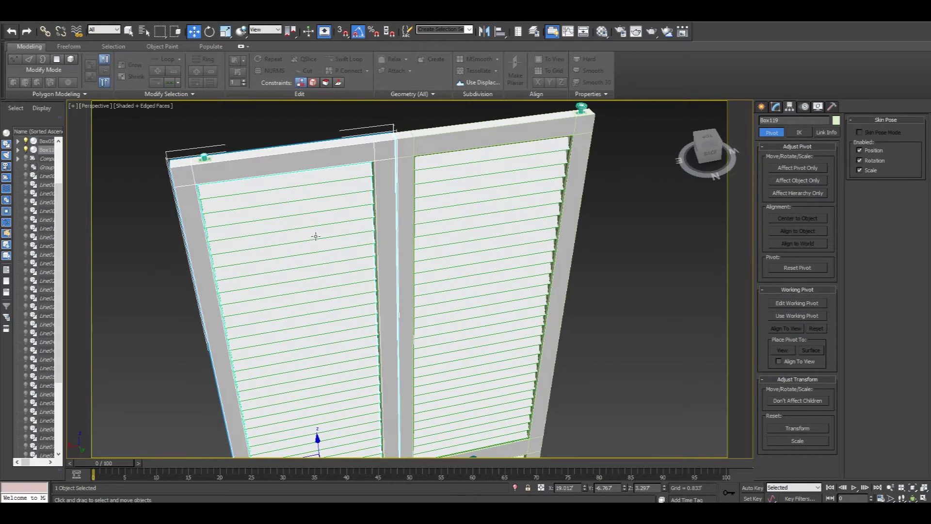
scroll(370, 253, "down", 2)
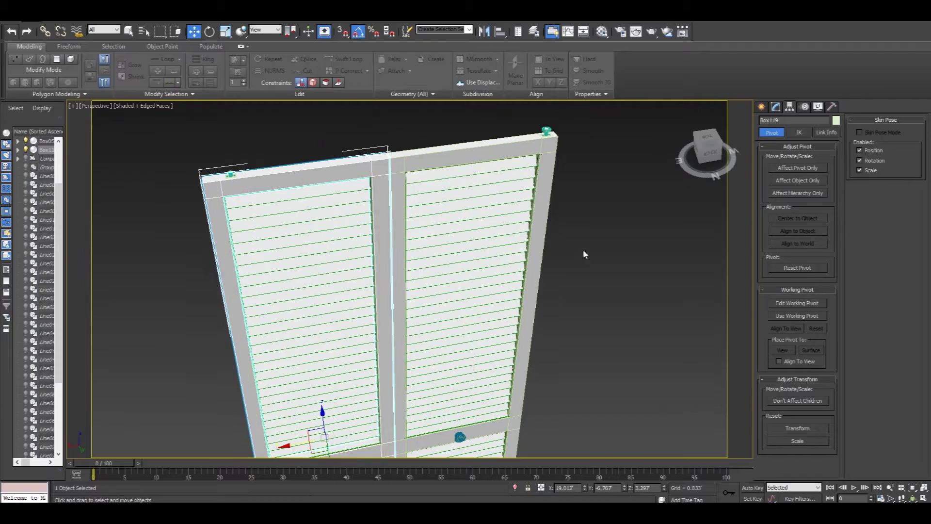
left_click(584, 254)
left_click(411, 297)
mouse_move(409, 299)
middle_mouse_down("alt")
mouse_move(403, 309)
mouse_move(437, 291)
middle_mouse_up("alt")
- Check the bottom rail, then orbit out to view the whole shutter pair, nothing selected
scroll(437, 291, "up", 2)
scroll(436, 291, "up", 3)
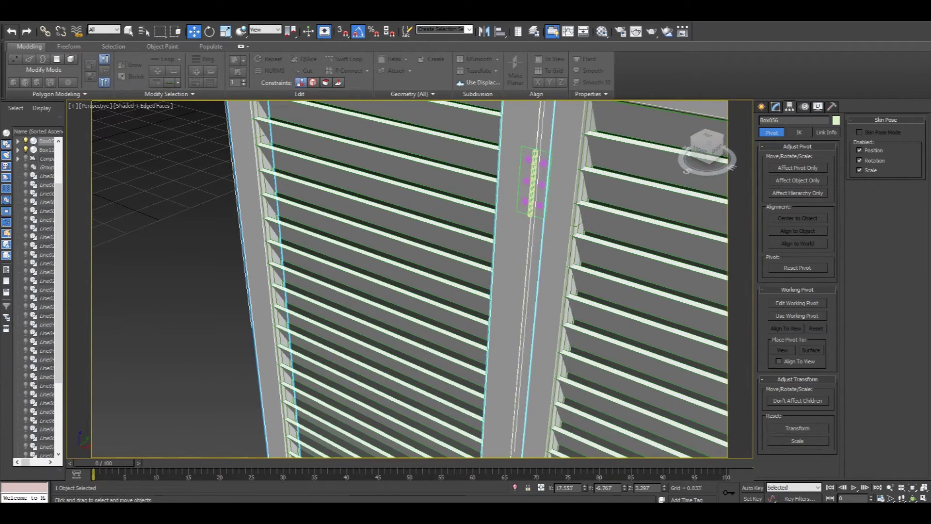
scroll(561, 244, "down", 4)
mouse_move(412, 447)
middle_mouse_down()
mouse_move(507, 302)
mouse_move(560, 267)
mouse_move(491, 273)
middle_mouse_up()
scroll(508, 302, "up", 4)
scroll(421, 243, "down", 3)
middle_click_drag(421, 244, 427, 274)
scroll(488, 263, "up", 2)
mouse_move(488, 264)
middle_mouse_down("alt")
mouse_move(455, 226)
mouse_move(474, 356)
middle_mouse_up("alt")
scroll(455, 226, "down", 3)
left_click(511, 277)
- Test-rotate the left panel Box119, then cancel so it stays closed
left_click(311, 142)
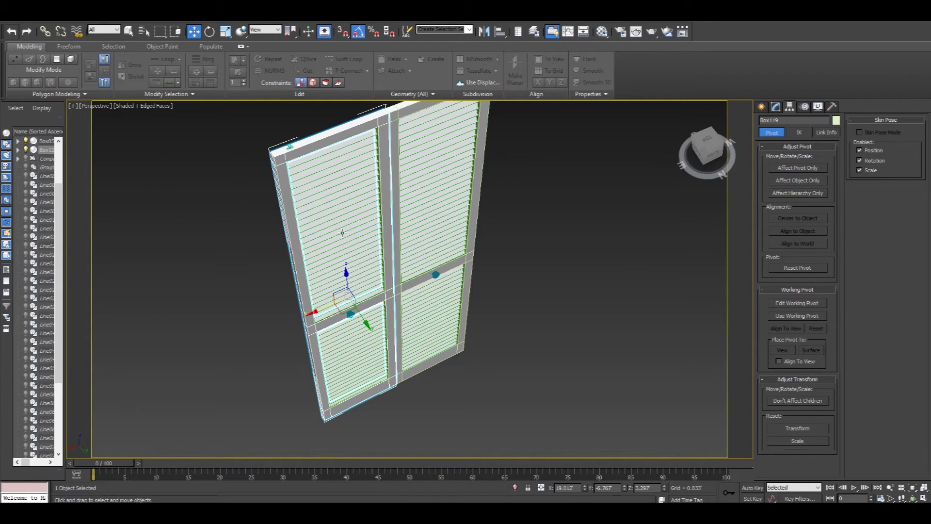
left_click(209, 32)
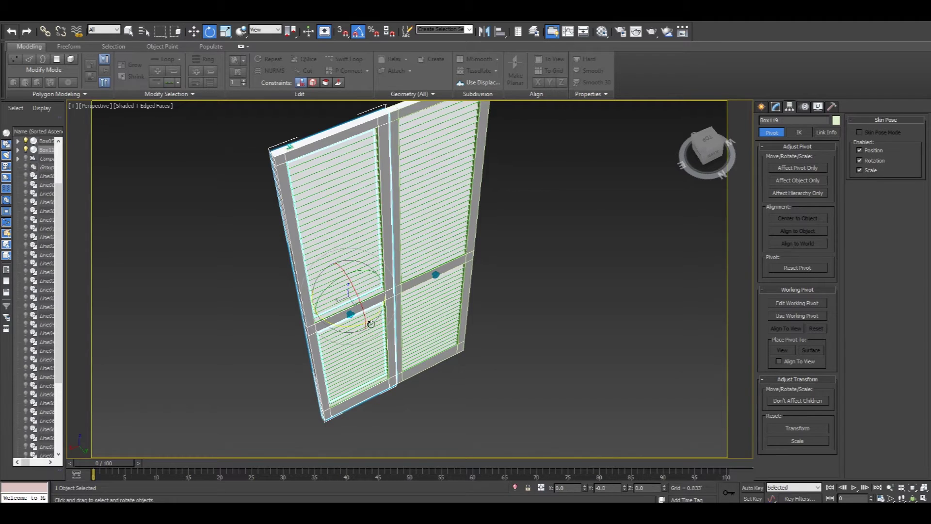
left_click_drag(373, 319, 367, 333)
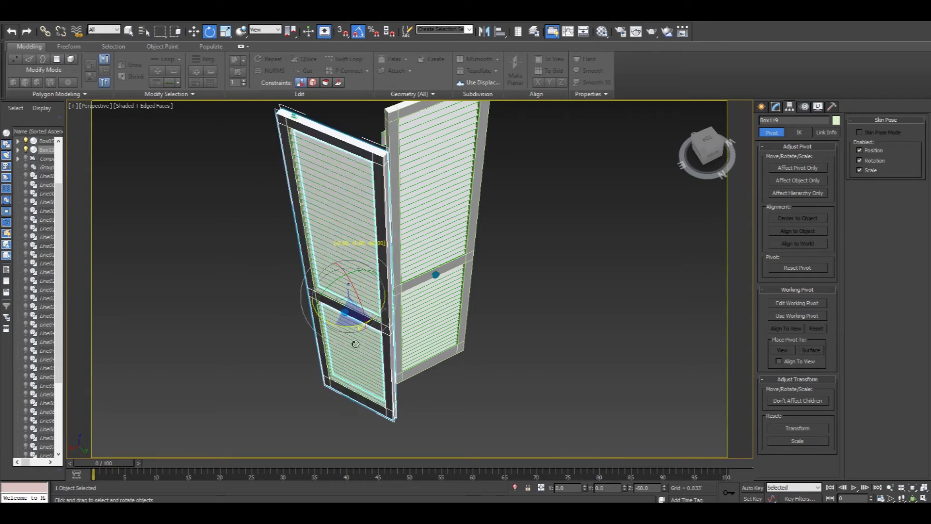
right_click(367, 333)
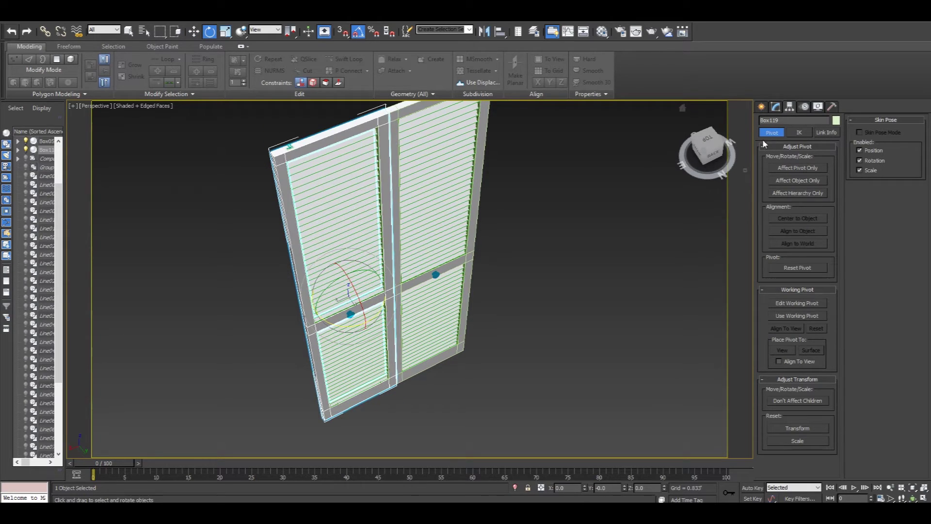
- Enable Affect Pivot Only and view the panel in Top Orthographic
left_click(790, 168)
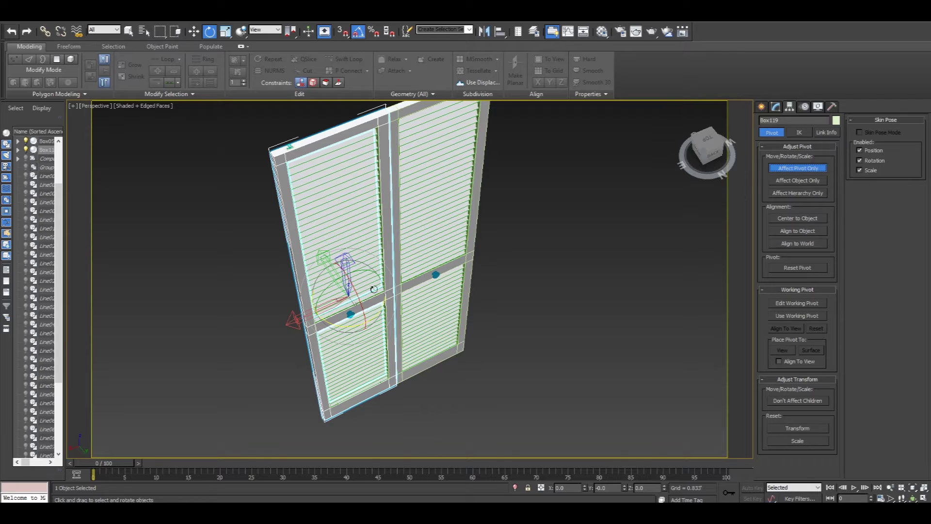
left_click(709, 141)
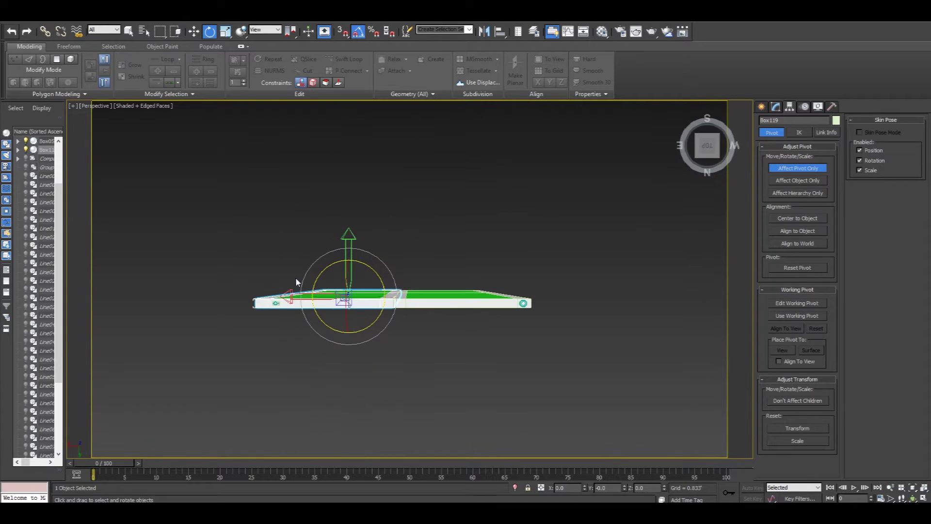
left_click(92, 105)
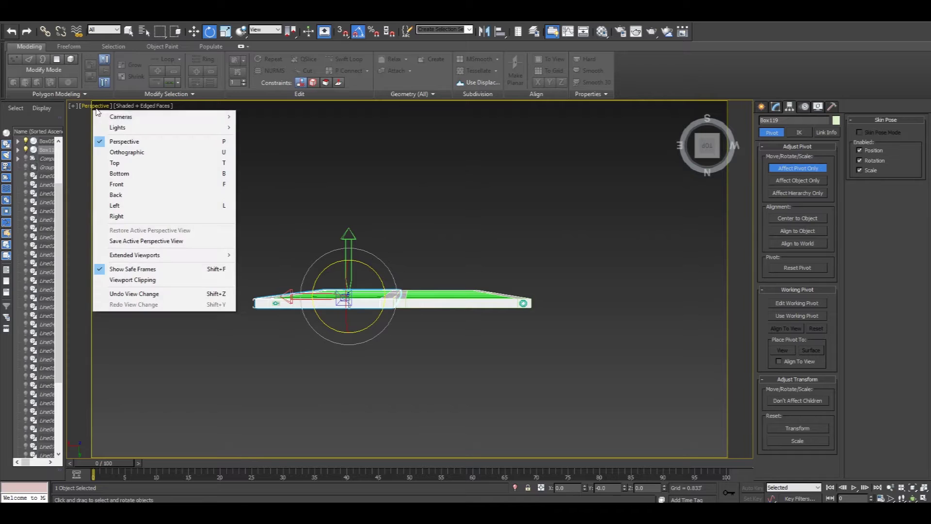
left_click(117, 152)
scroll(357, 298, "up", 2)
scroll(357, 298, "up", 2)
scroll(357, 298, "up", 2)
scroll(357, 297, "up", 2)
scroll(357, 298, "up", 1)
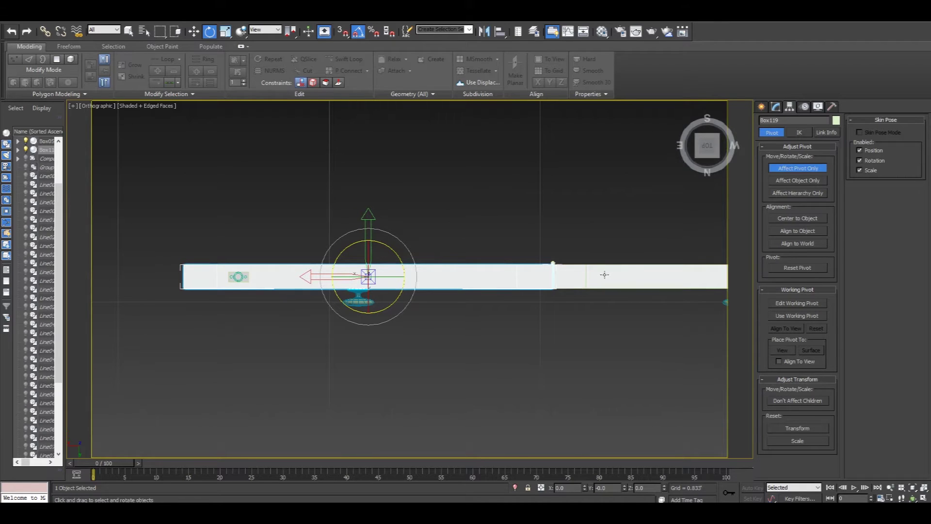
middle_click_drag(605, 275, 529, 273)
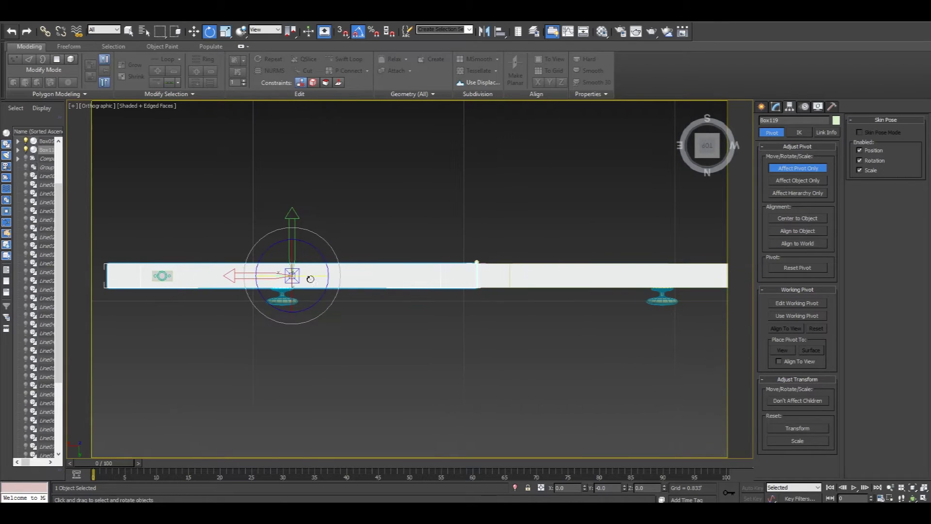
- Move Box119's pivot onto the panel's outer left edge and return to Perspective
key("w")
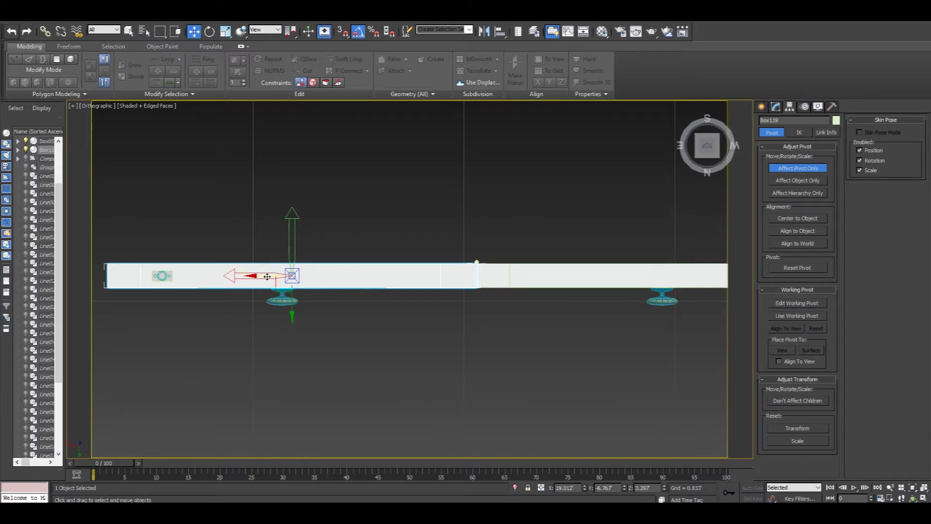
left_click_drag(267, 276, 144, 277)
scroll(160, 290, "up", 1)
scroll(160, 290, "up", 4)
scroll(160, 289, "up", 3)
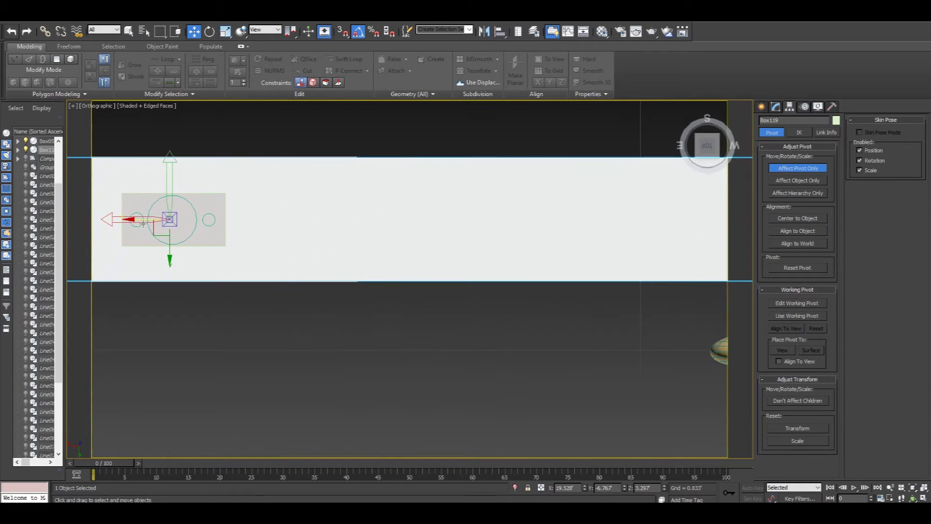
left_click_drag(144, 222, 149, 219)
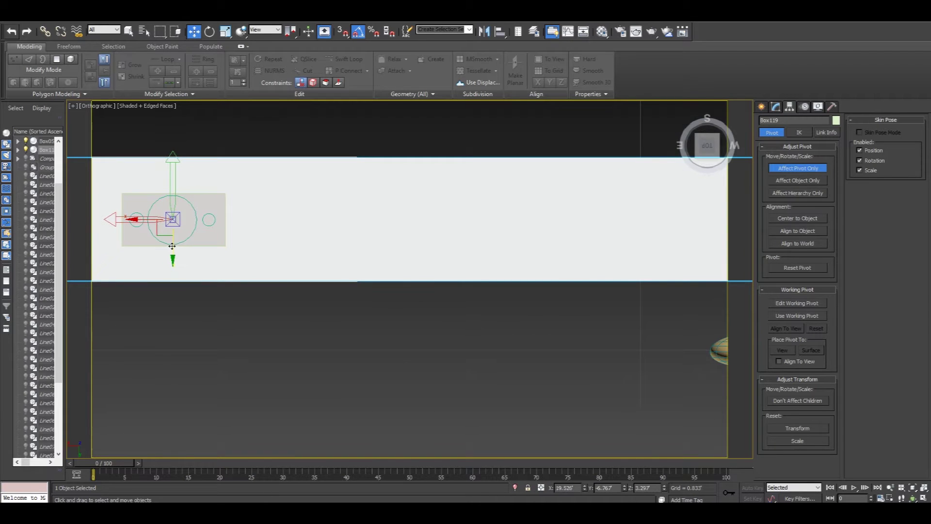
scroll(289, 247, "down", 7)
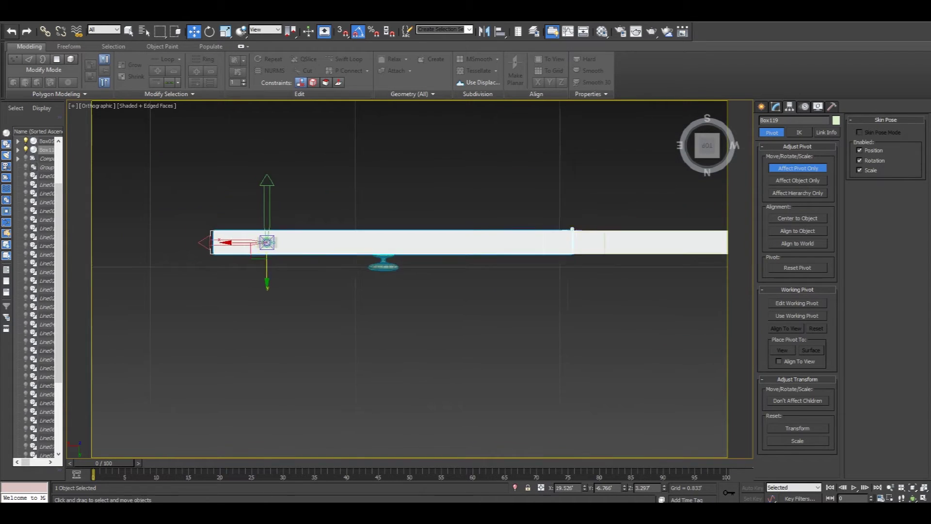
scroll(289, 248, "down", 3)
mouse_move(333, 360)
middle_mouse_down()
mouse_move(503, 368)
mouse_move(453, 263)
middle_mouse_up()
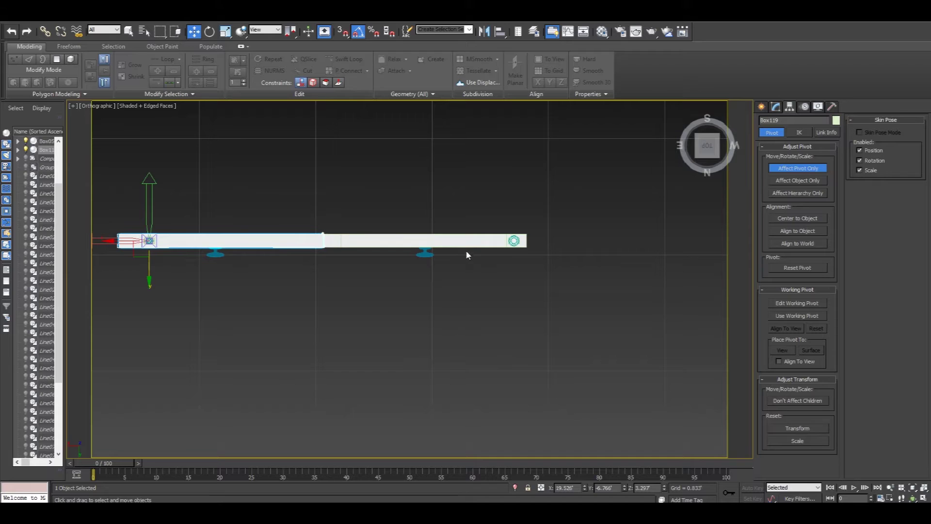
key("p")
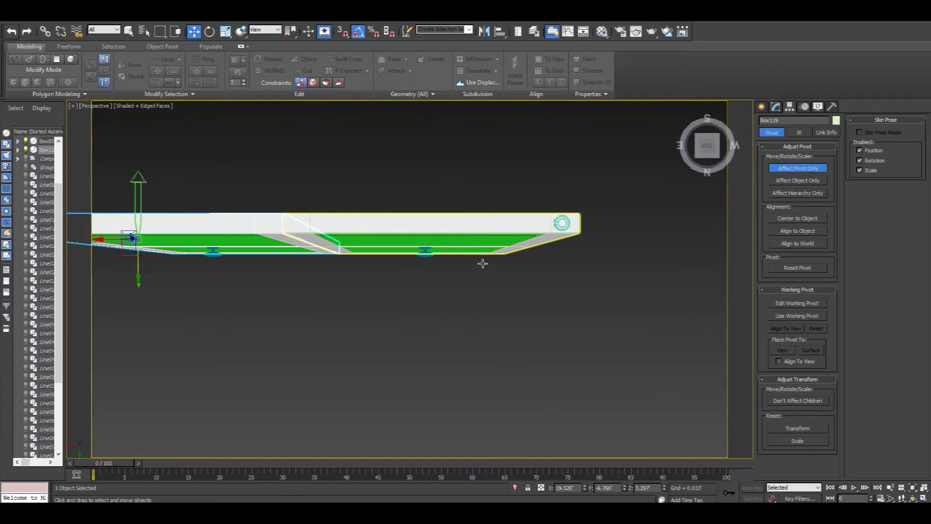
mouse_move(535, 303)
middle_mouse_down("alt")
mouse_move(519, 287)
mouse_move(386, 321)
mouse_move(557, 170)
middle_mouse_up("alt")
left_click(479, 196)
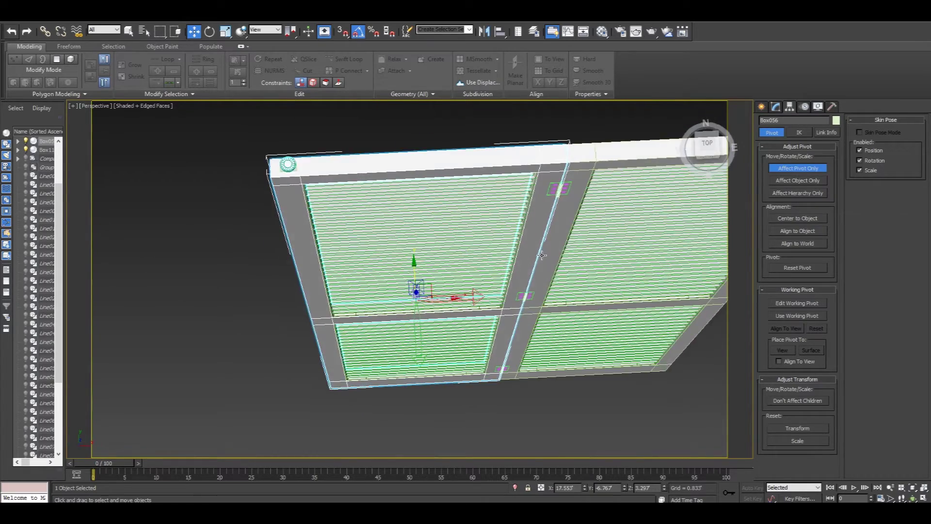
- Select the right panel Box056 and switch to an orthographic side view
scroll(573, 159, "up", 3)
scroll(573, 159, "up", 3)
left_click(573, 159)
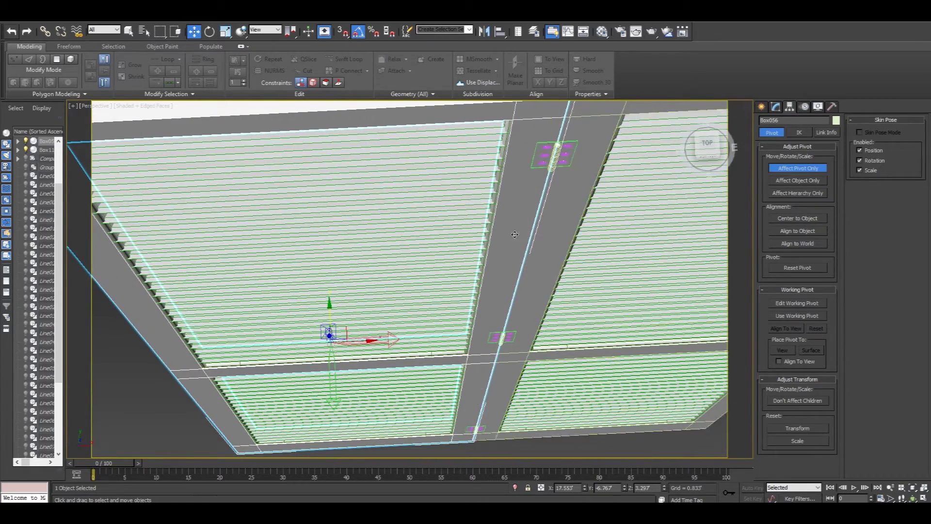
left_click(339, 335)
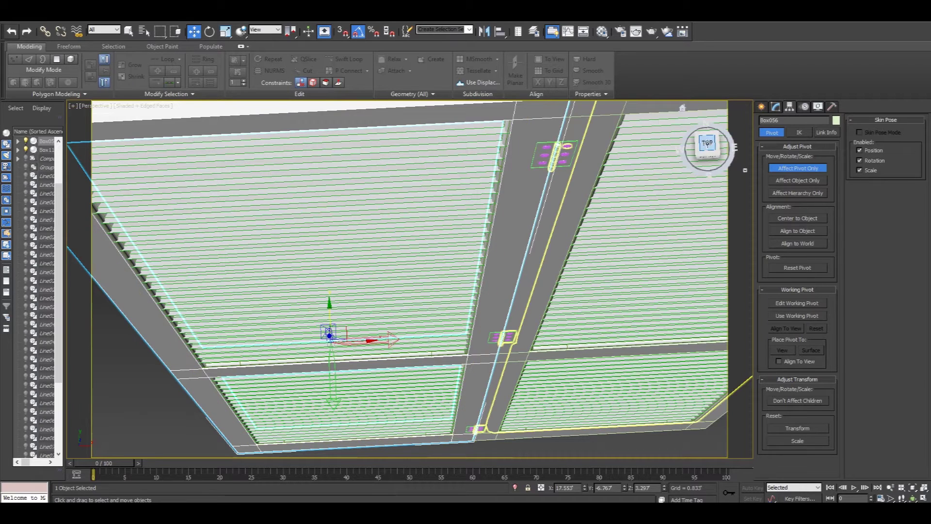
left_click_drag(706, 151, 186, 137)
left_click(100, 106)
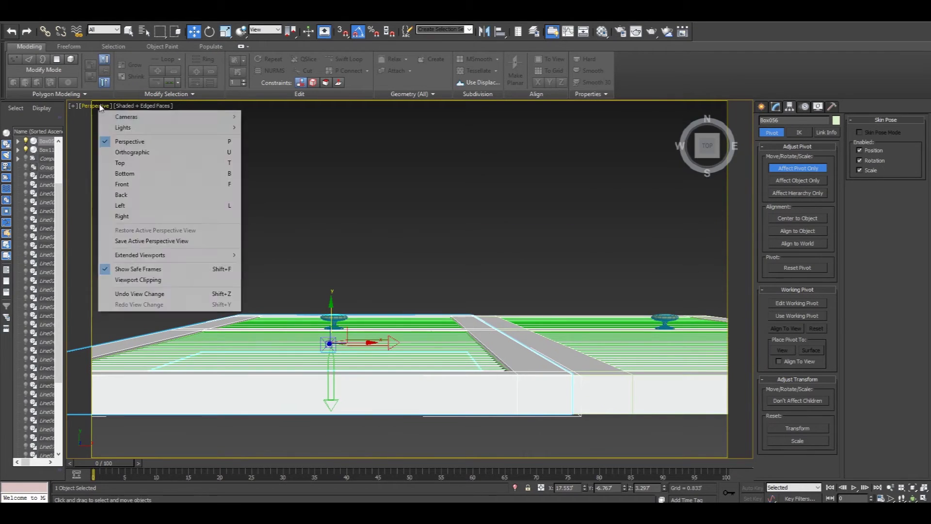
left_click(128, 152)
- Move Box056's pivot along X and down onto its edge at the central seam
left_click_drag(368, 345, 521, 345)
scroll(527, 359, "up", 2)
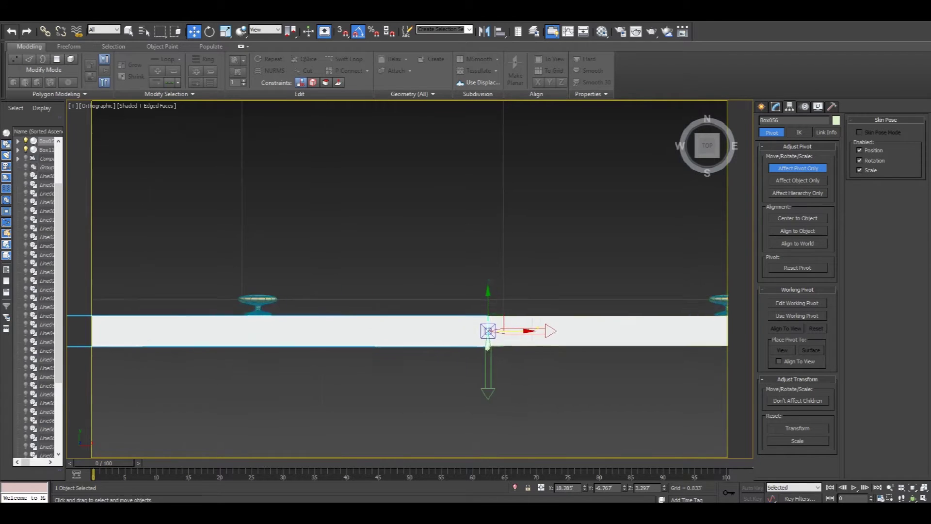
scroll(517, 362, "up", 3)
scroll(517, 362, "up", 1)
left_click_drag(419, 228, 416, 286)
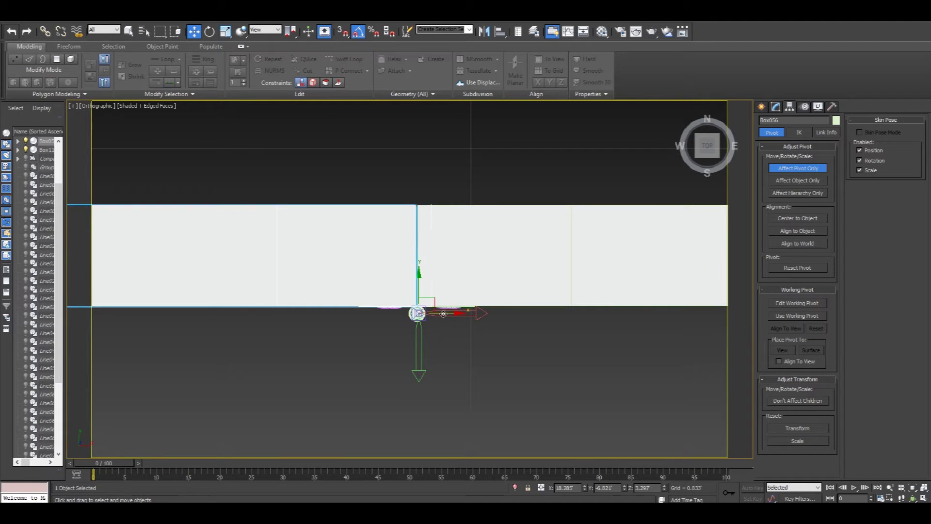
scroll(439, 311, "up", 3)
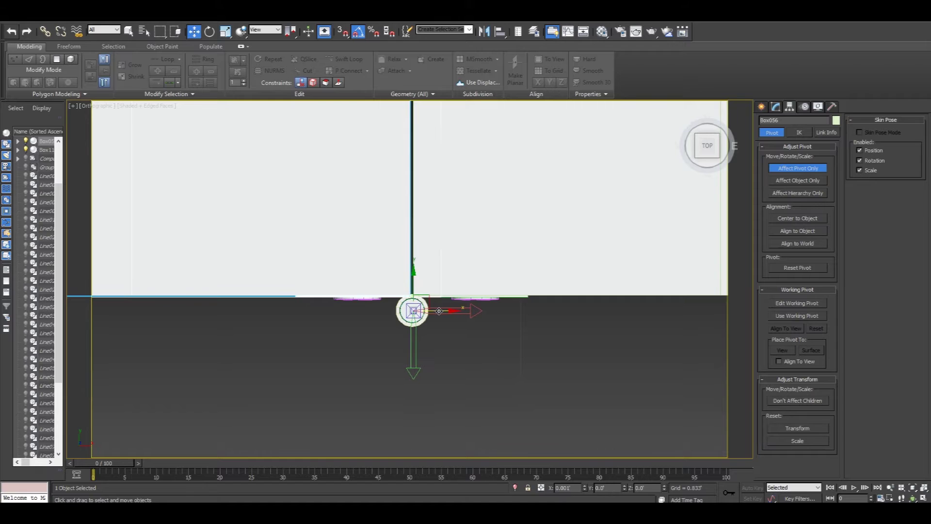
- Turn off Affect Pivot Only and return the viewport to an orbited Perspective view
left_click(799, 167)
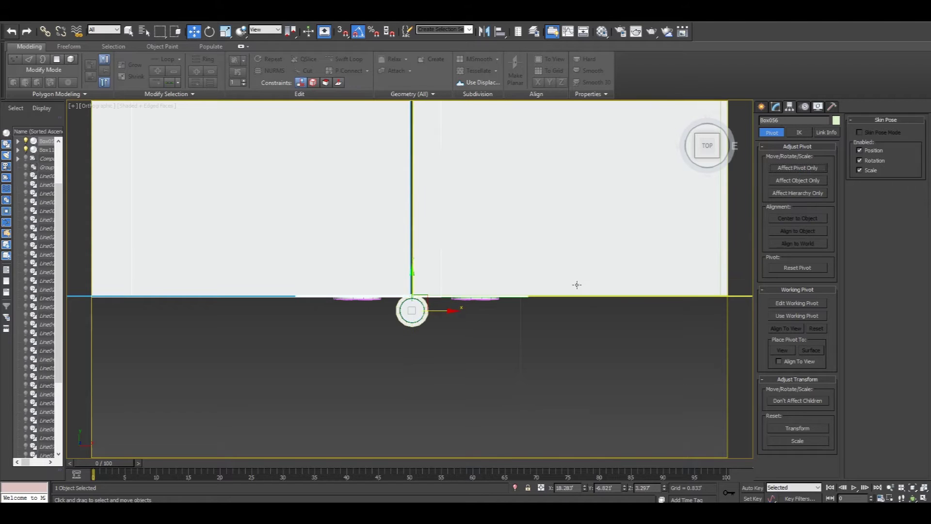
scroll(577, 281, "down", 4)
scroll(578, 282, "down", 4)
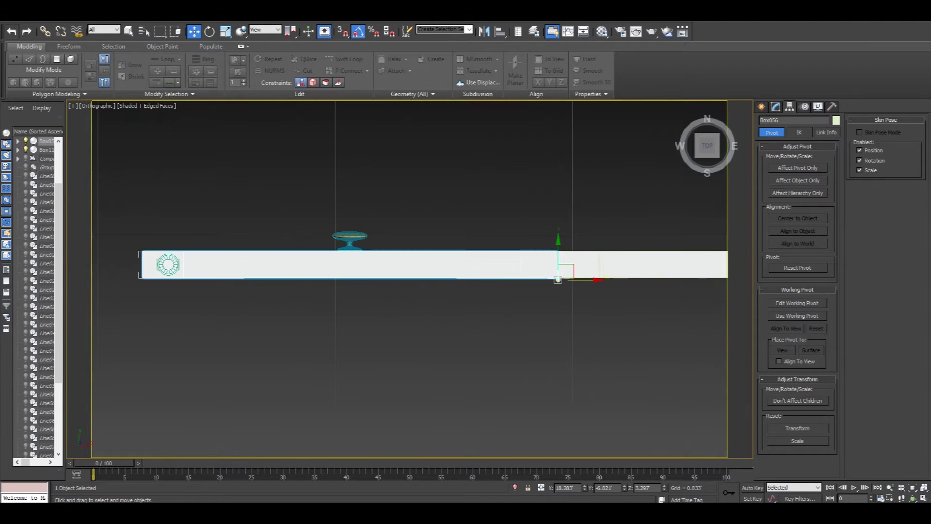
left_click(89, 106)
left_click(131, 138)
left_click_drag(707, 146, 711, 155)
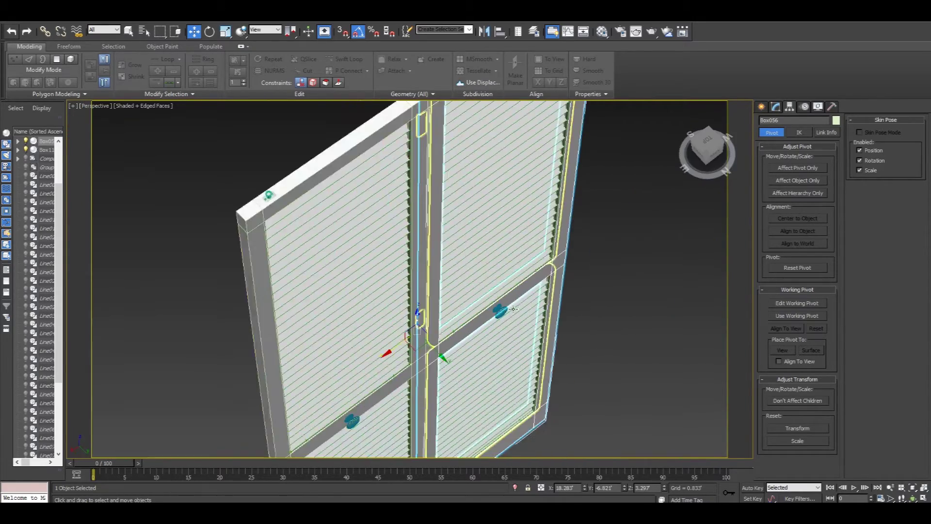
- Swing the right leaf Box056 about Z with the Rotate tool to test its hinge
scroll(514, 308, "down", 3)
mouse_move(514, 309)
middle_mouse_down("alt")
mouse_move(560, 344)
mouse_move(485, 291)
middle_mouse_up("alt")
scroll(530, 323, "up", 2)
scroll(437, 242, "down", 2)
scroll(366, 129, "up", 1)
left_click(375, 130)
key("e")
left_click(458, 310)
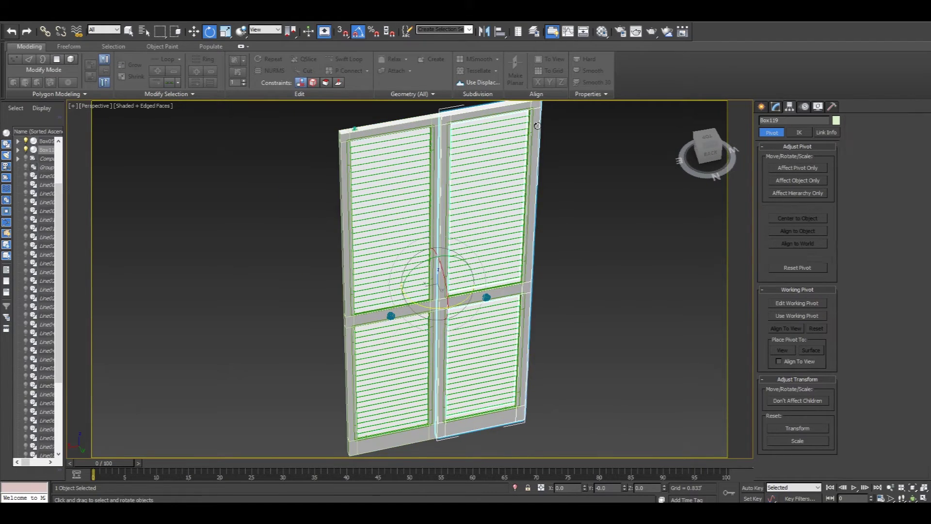
mouse_move(458, 310)
left_mouse_down()
mouse_move(430, 318)
mouse_move(460, 291)
mouse_move(486, 297)
left_mouse_up()
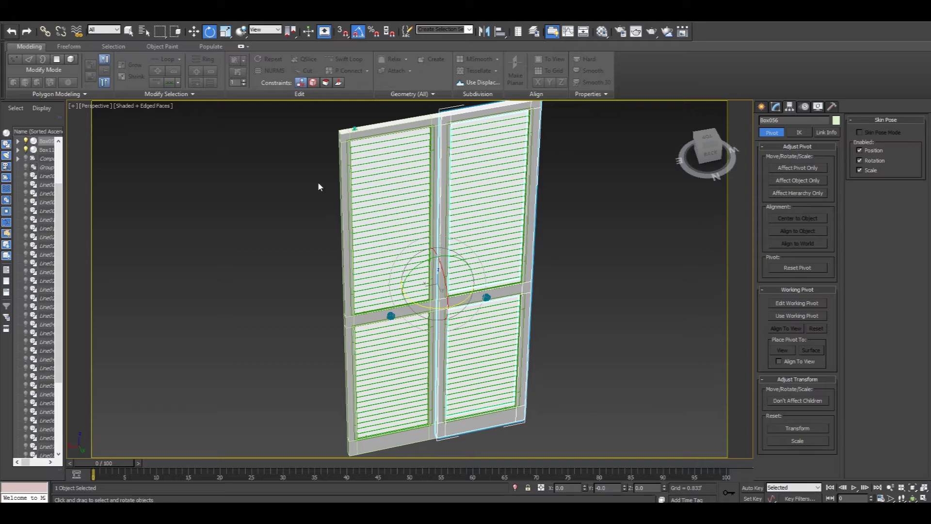
- Link Box056 as a child of Box119, then test-rotate the left leaf
left_click(45, 31)
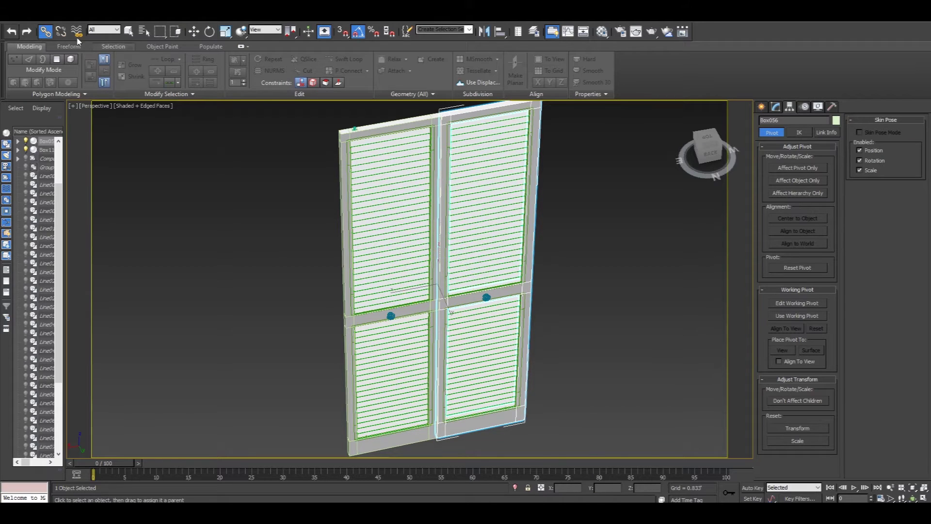
left_click_drag(461, 112, 388, 123)
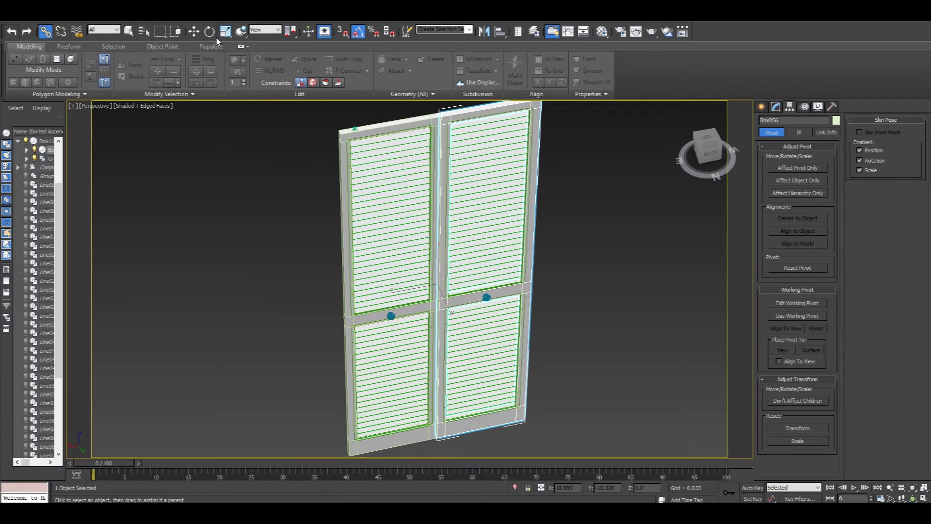
key("q")
left_click(388, 219)
middle_click_drag(388, 218, 339, 243, "alt")
key("e")
mouse_move(339, 303)
left_mouse_down()
mouse_move(332, 323)
mouse_move(398, 341)
left_mouse_up()
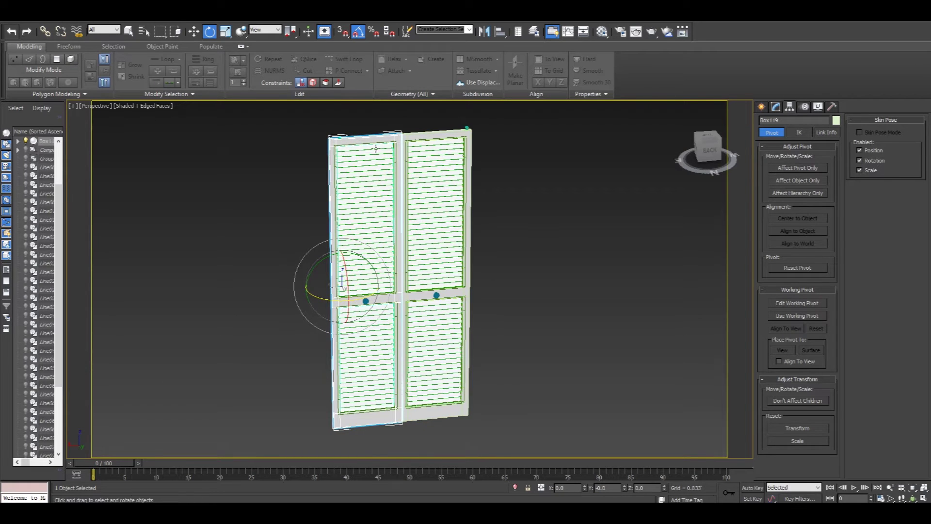
- Wire Box119's Z Rotation one-way to Box056's Z Rotation using expression Z_Rotation*2
key("q")
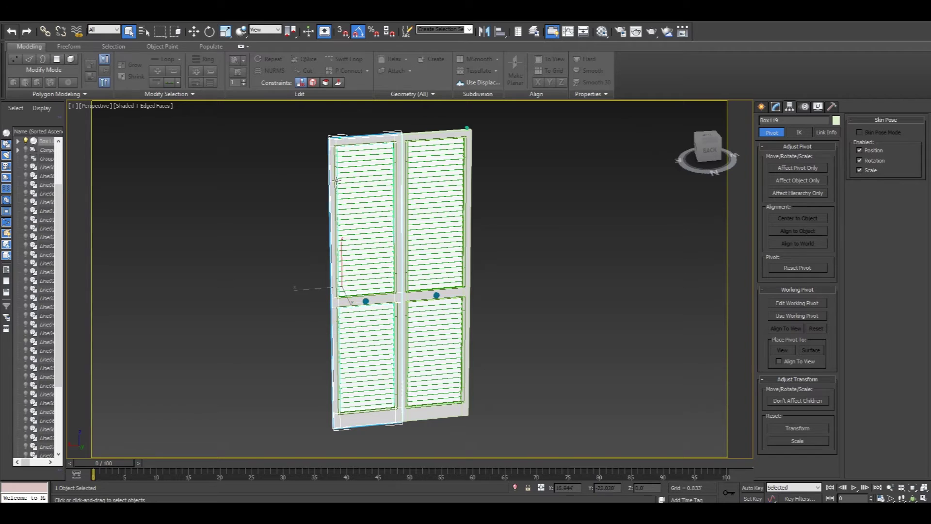
scroll(332, 144, "up", 5)
right_click(326, 142)
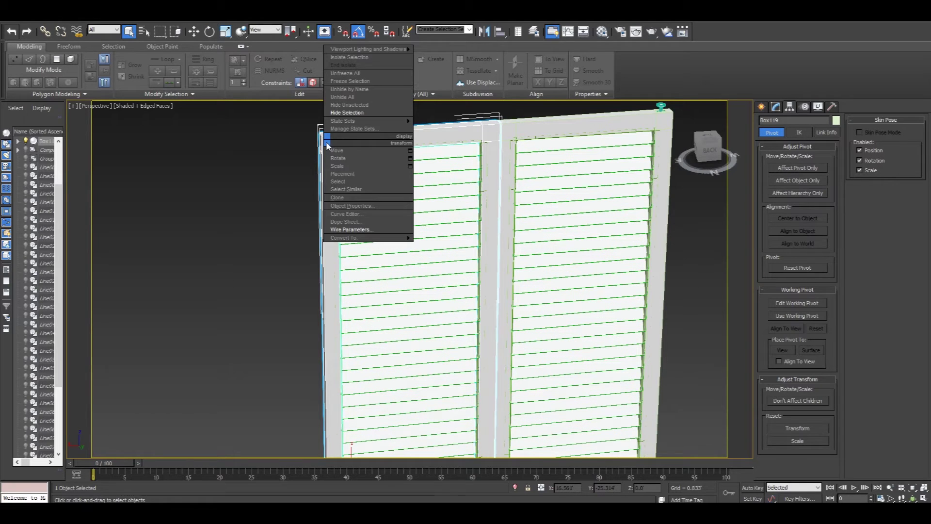
left_click(348, 231)
mouse_move(302, 449)
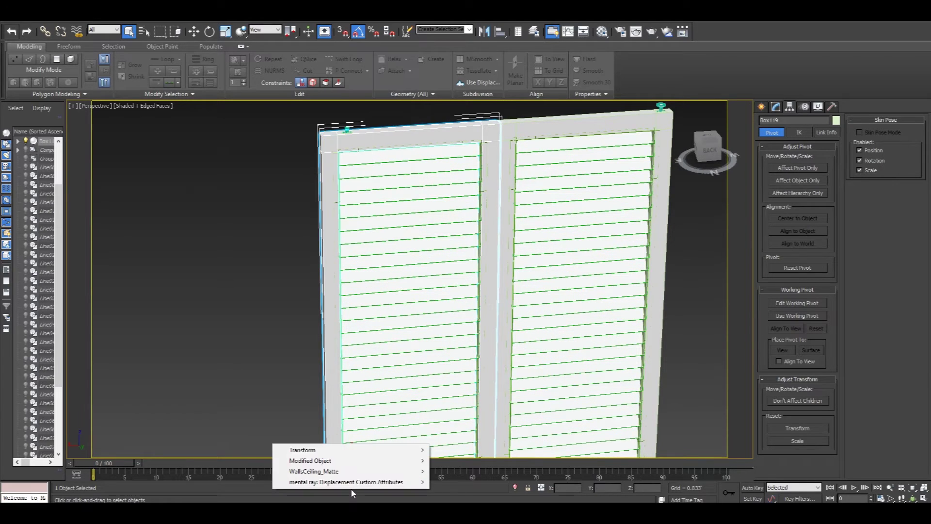
mouse_move(455, 461)
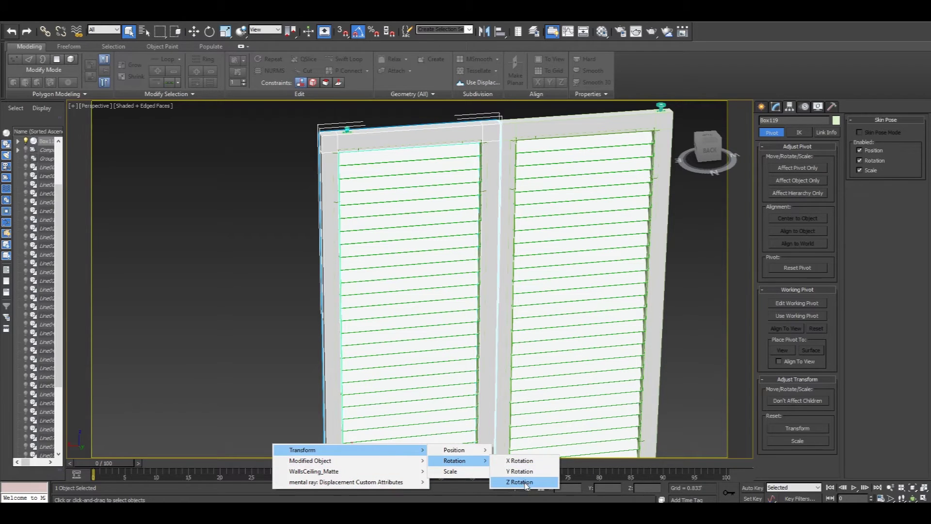
left_click(520, 482)
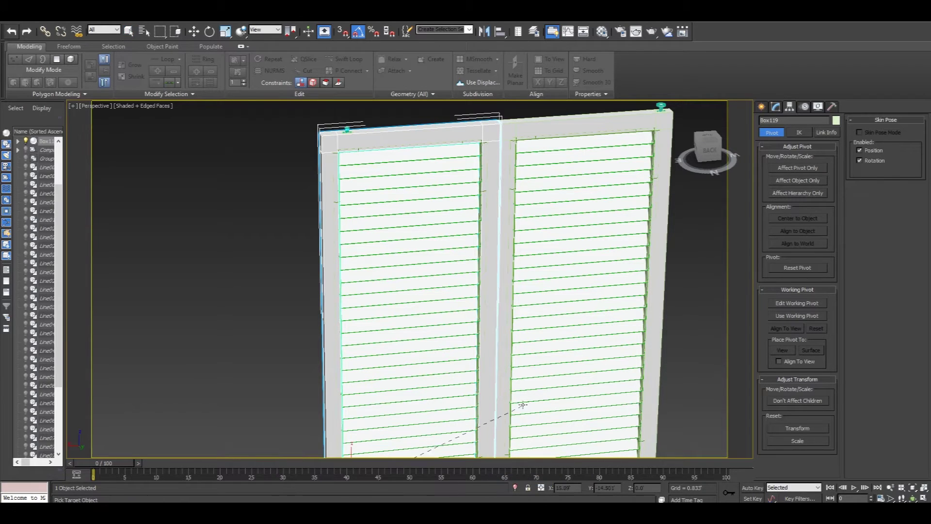
left_click(571, 123)
mouse_move(522, 130)
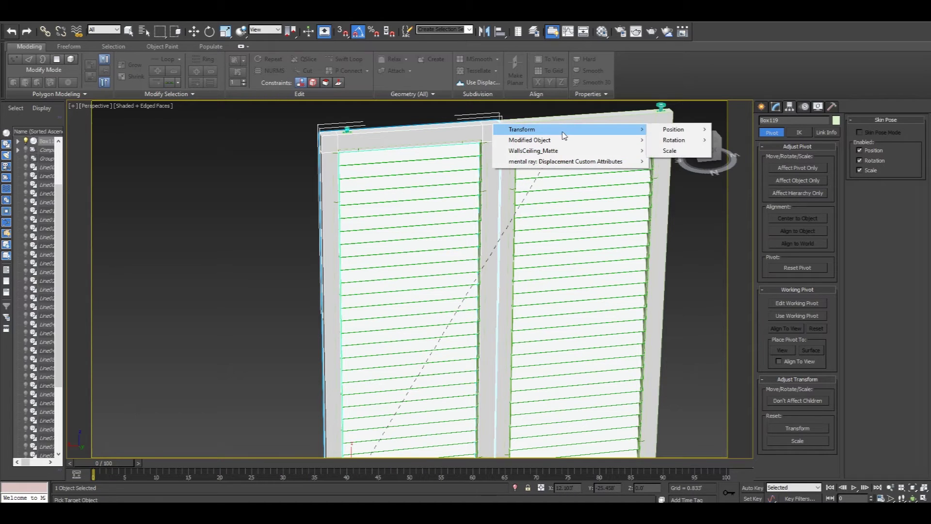
mouse_move(674, 140)
left_click(738, 160)
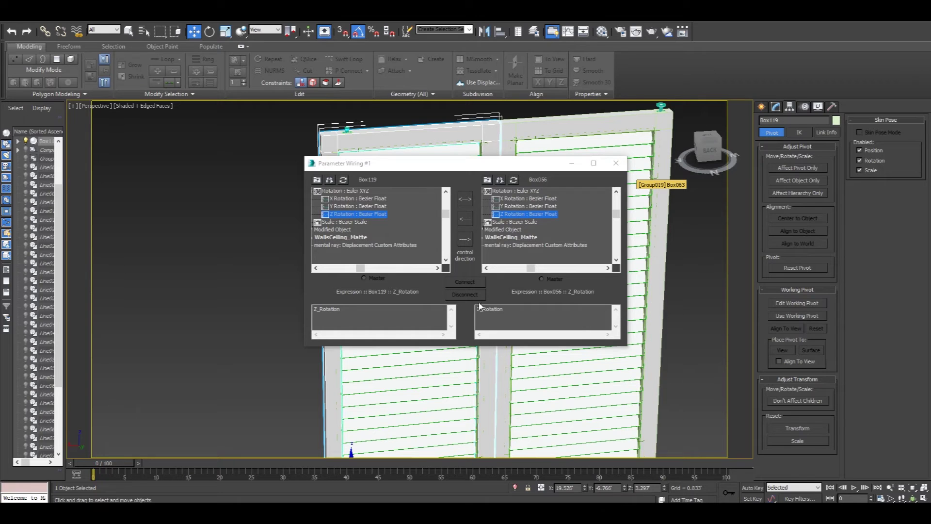
left_click(512, 309)
type("*2")
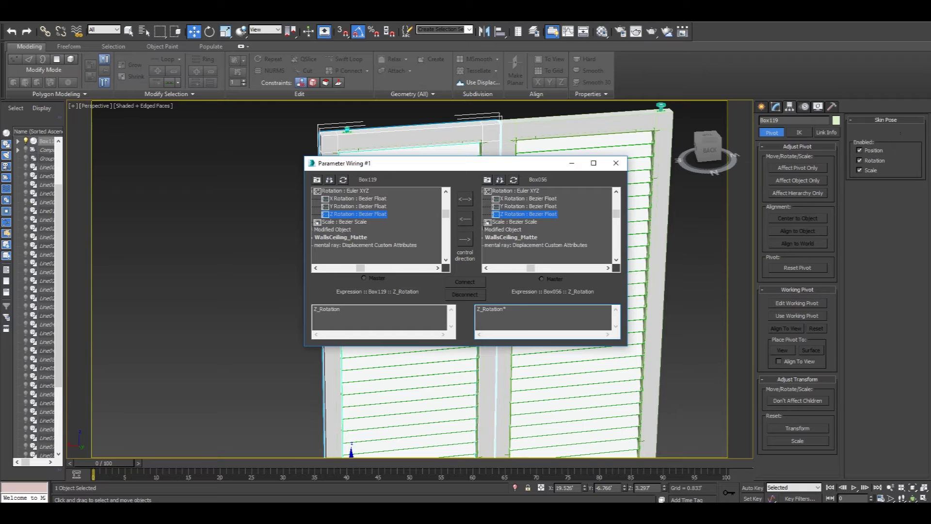
left_click(467, 243)
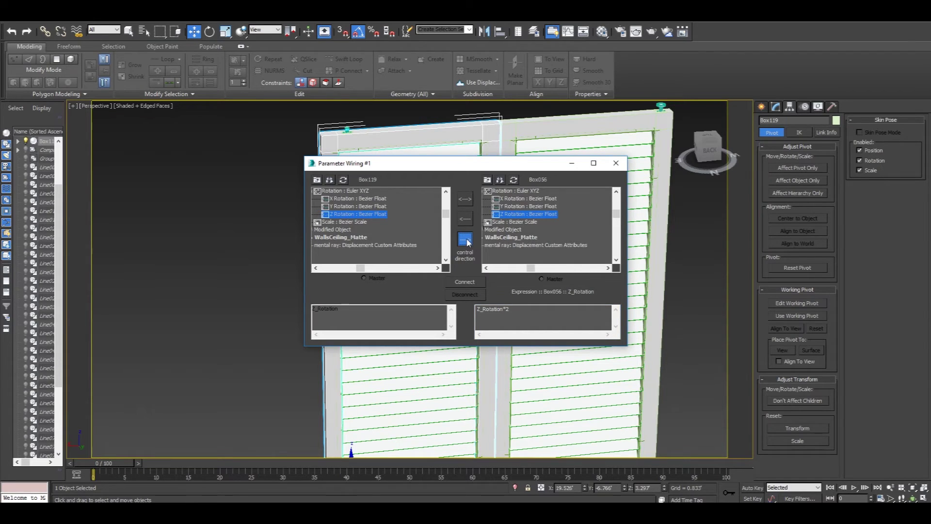
left_click(468, 284)
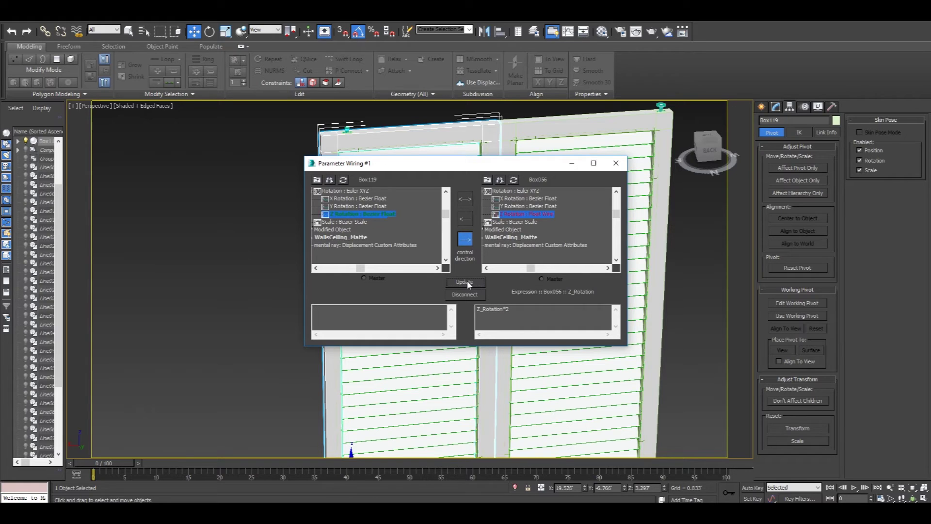
left_click(619, 167)
- Rotate the left leaf to confirm the panels fold, then Unhide All walls
scroll(484, 216, "down", 5)
key("e")
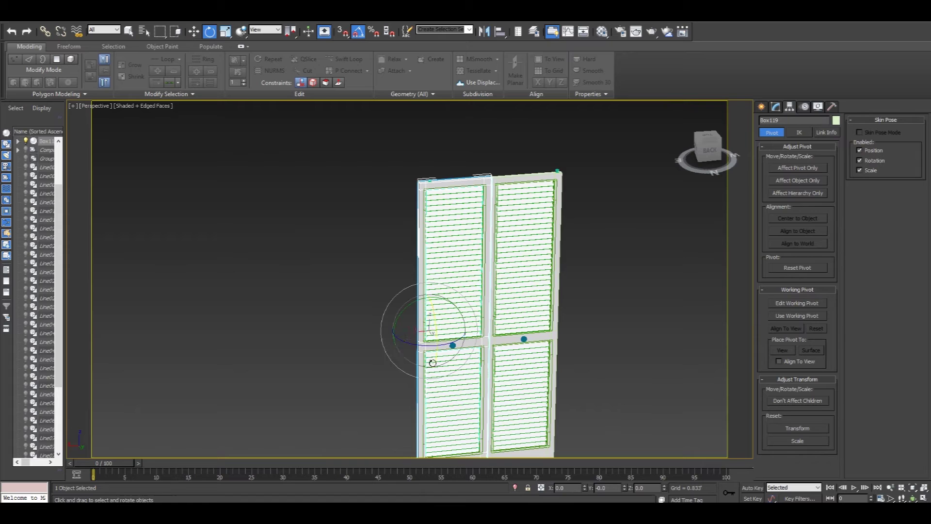
mouse_move(427, 346)
left_mouse_down()
mouse_move(398, 348)
mouse_move(416, 342)
left_mouse_up()
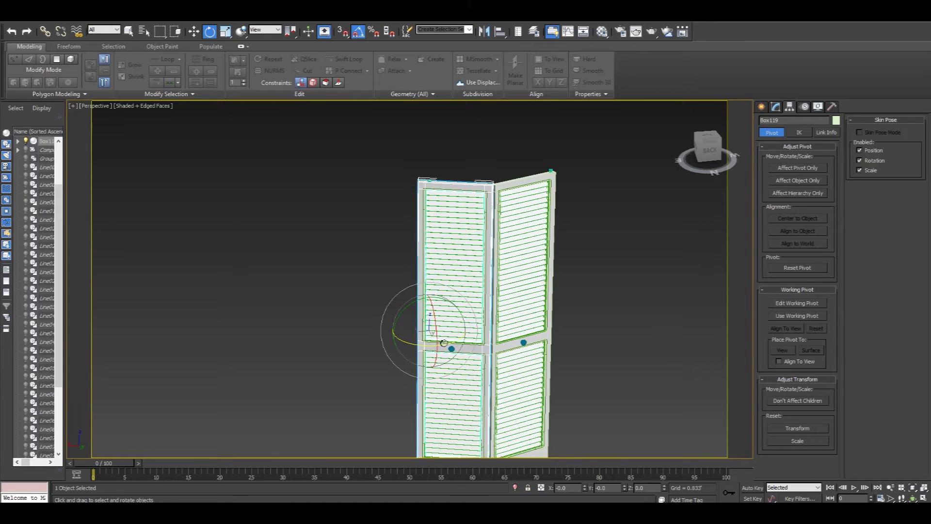
middle_click_drag(595, 308, 391, 275)
right_click(411, 274)
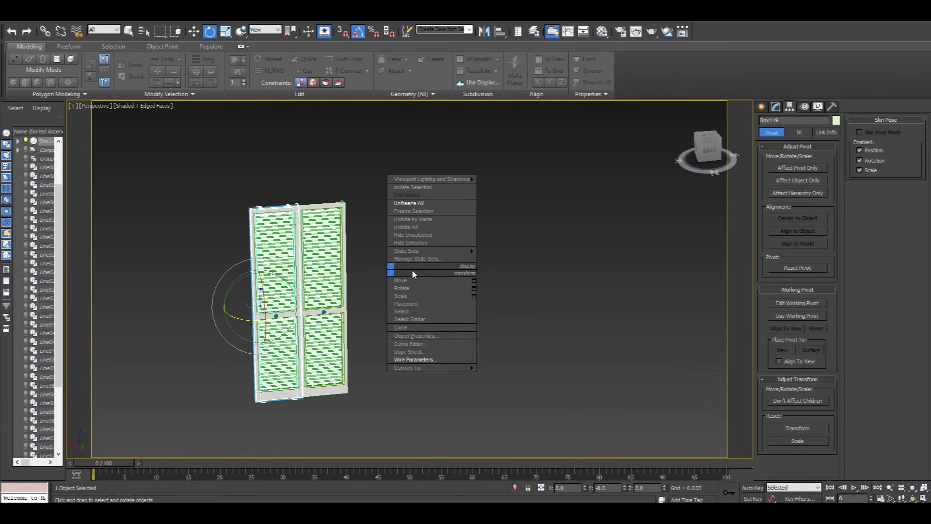
left_click(420, 226)
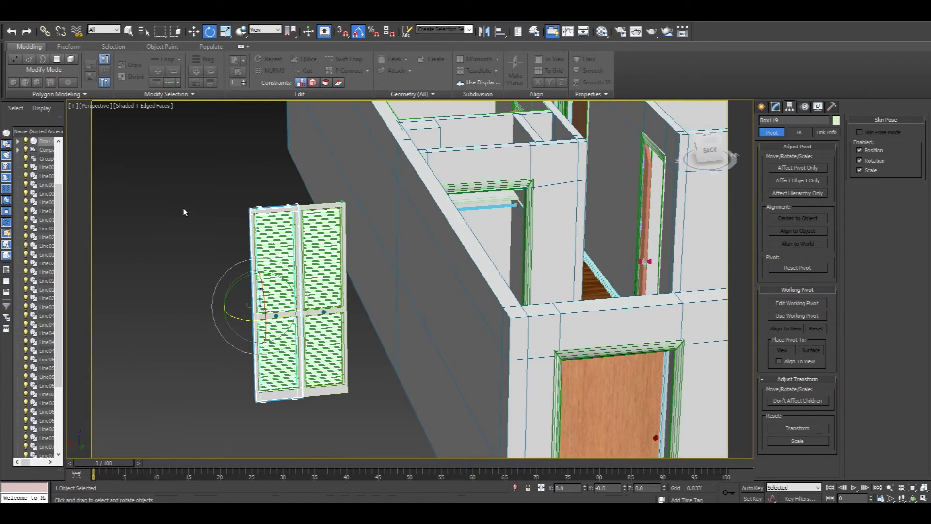
- Move Box119 with its shutter pair into the wall's doorway frame
left_click(183, 210)
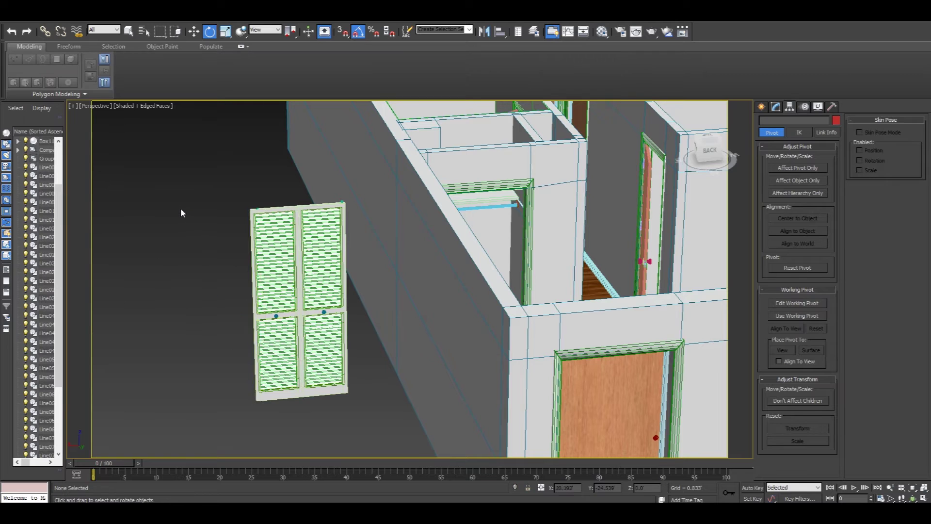
left_click(271, 209)
left_click_drag(233, 306, 415, 306)
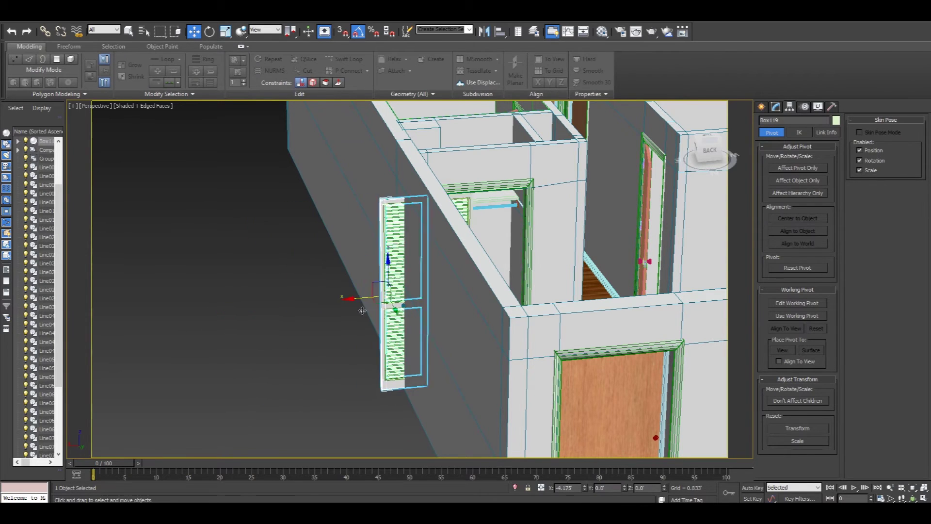
middle_click_drag(414, 306, 381, 313, "alt")
scroll(380, 312, "up", 5)
left_click_drag(382, 313, 385, 314)
scroll(385, 315, "down", 5)
middle_click_drag(386, 314, 491, 329, "alt")
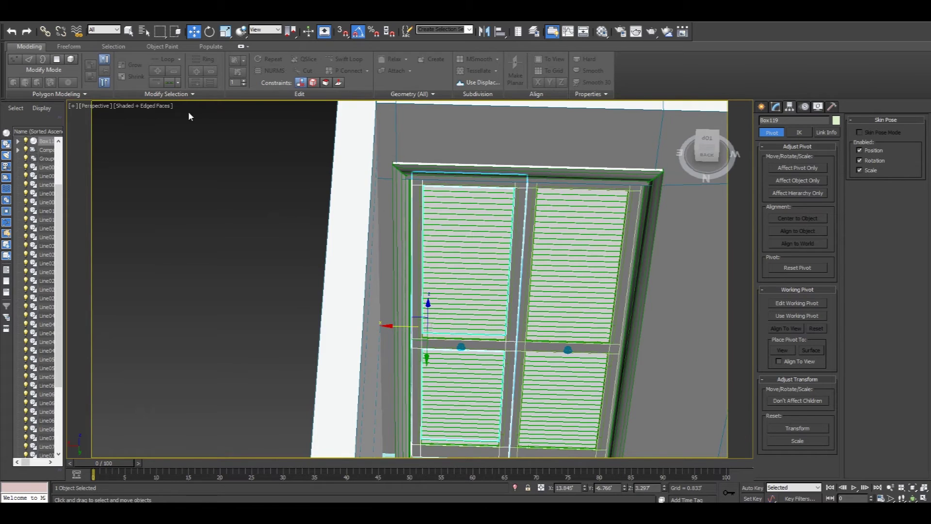
- Change viewport shading, then rotate the door panel -70° about Z so it folds into a V
left_click(130, 106)
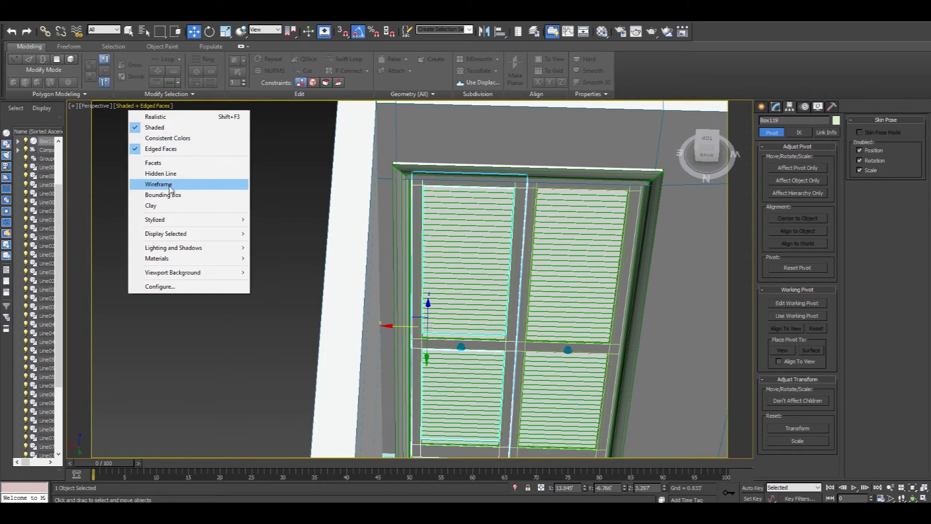
left_click(169, 187)
scroll(368, 184, "up", 3)
scroll(369, 185, "up", 3)
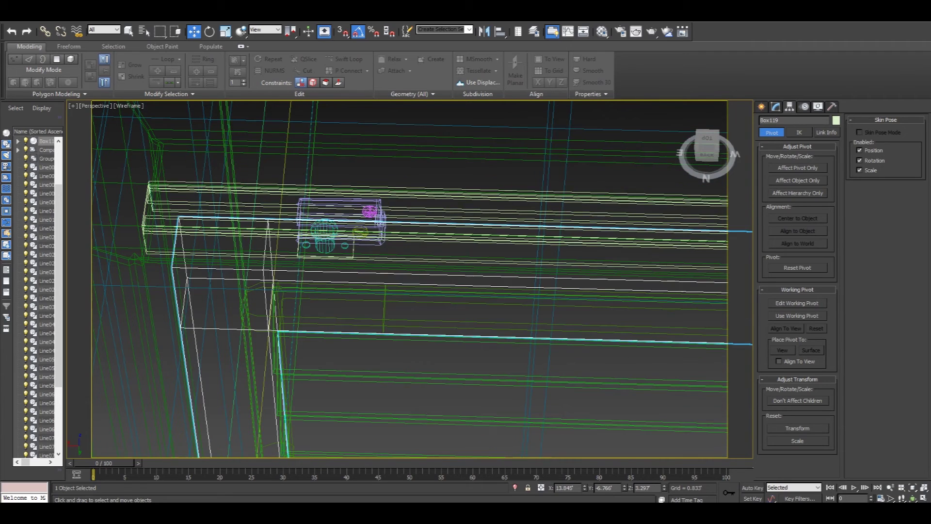
left_click_drag(179, 222, 179, 222)
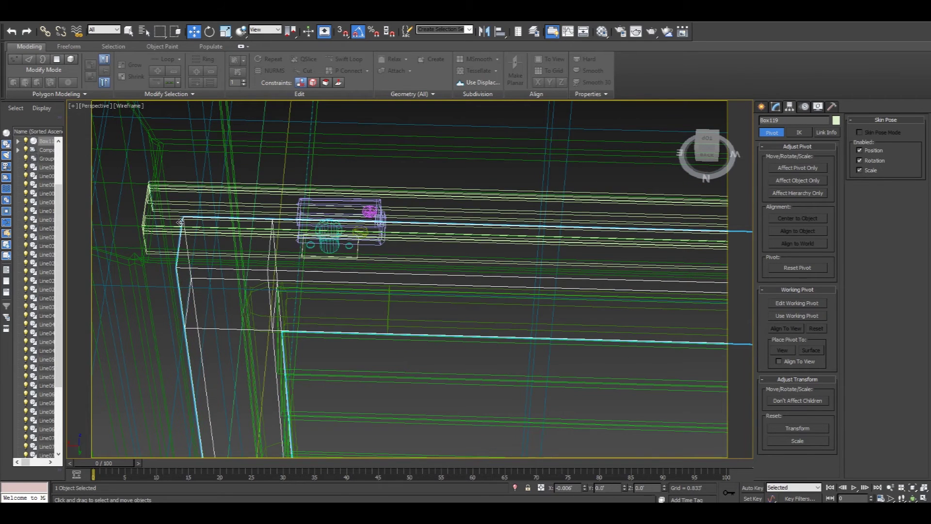
middle_click_drag(179, 222, 127, 108, "alt")
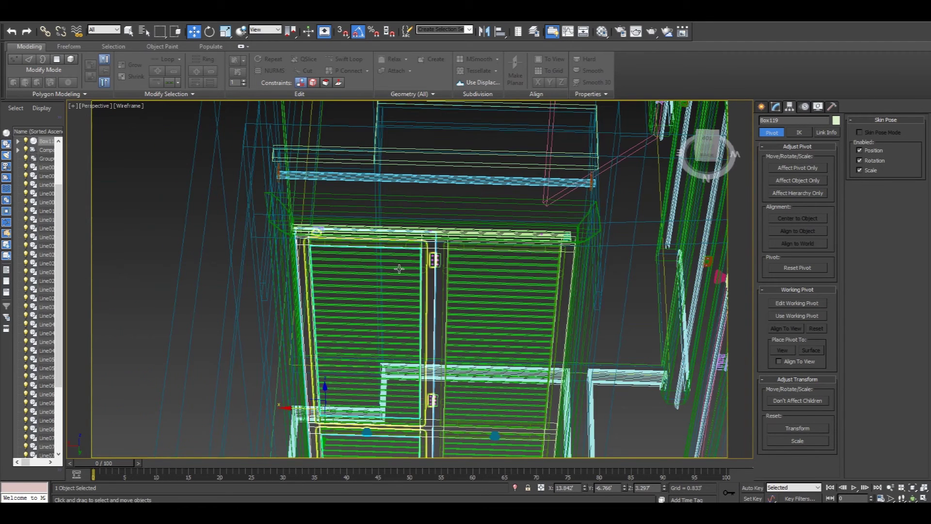
left_click(128, 106)
middle_click_drag(340, 378, 339, 350, "alt")
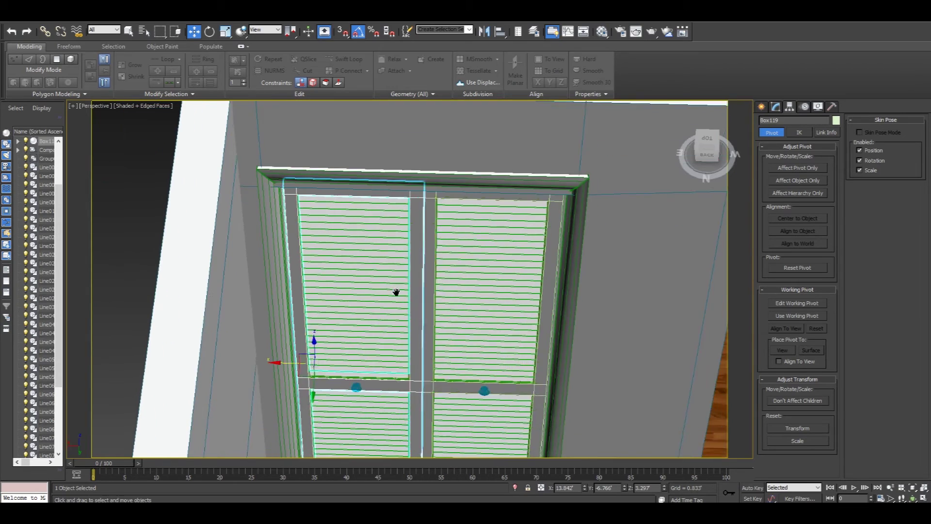
key("e")
mouse_move(317, 345)
left_mouse_down()
mouse_move(279, 349)
mouse_move(410, 155)
left_mouse_up()
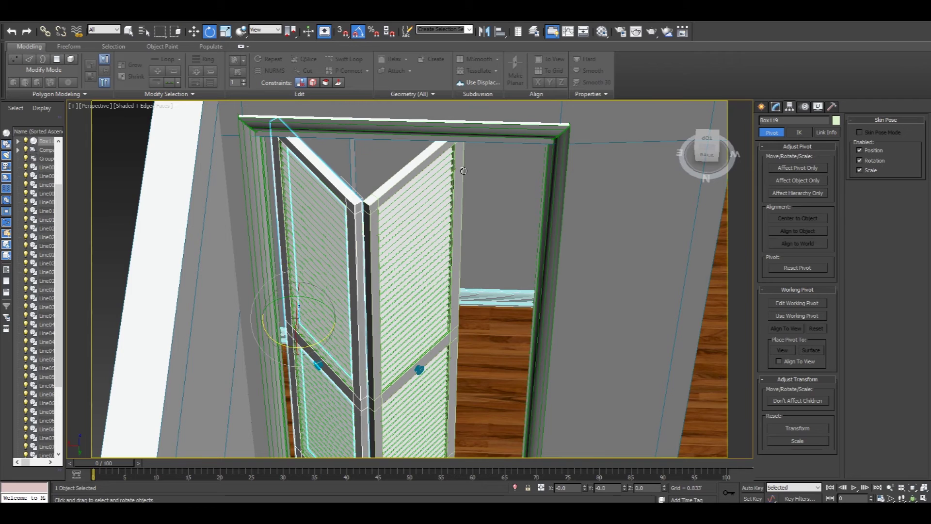
- Switch to a wireframe Top Orthographic view of the doors
left_click(127, 105)
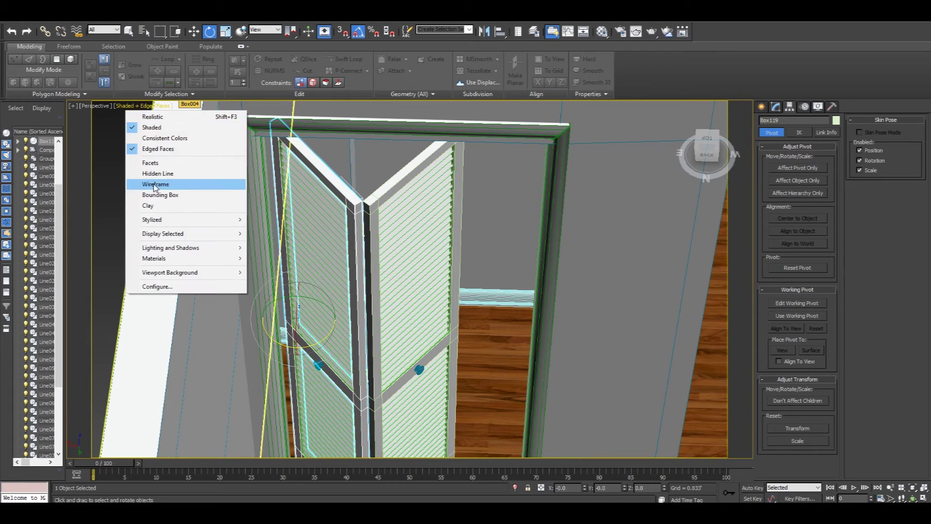
left_click(155, 185)
left_click(707, 142)
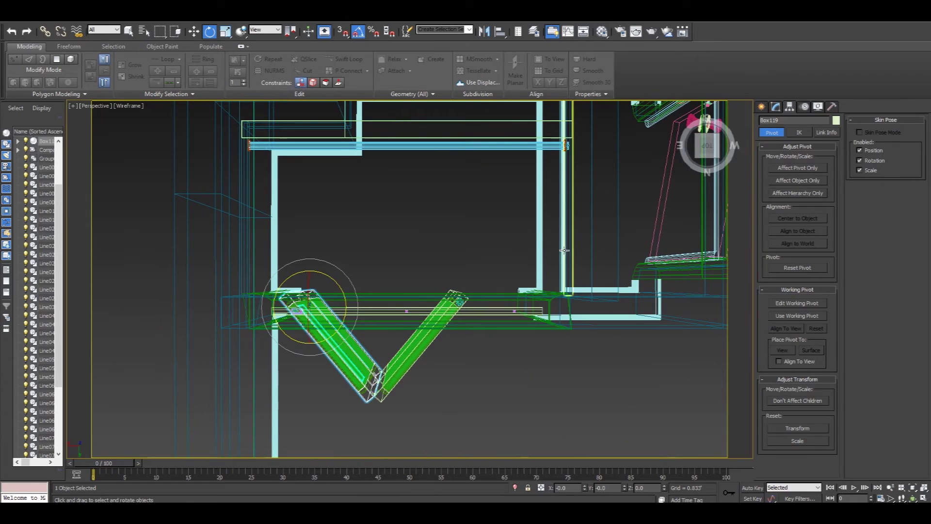
left_click(92, 105)
left_click(123, 152)
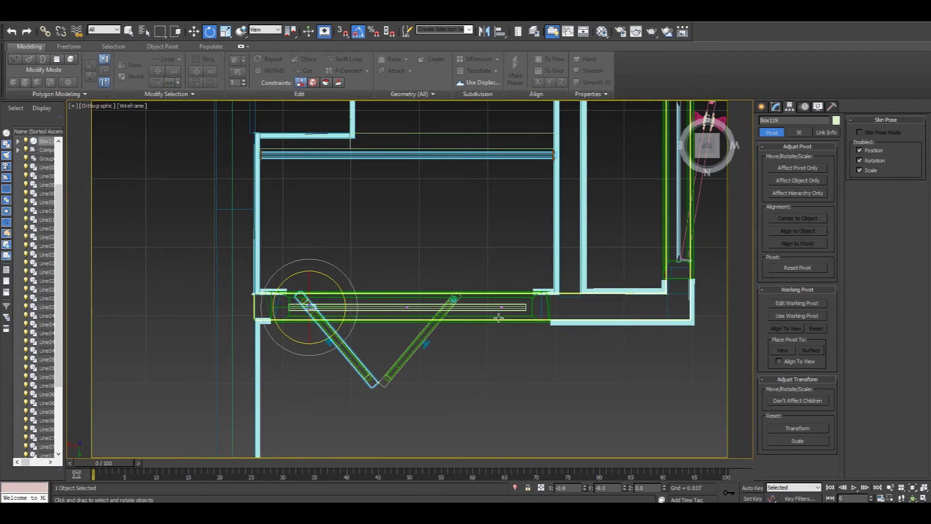
- Rotate the doors flat across the opening, then back open to -10° about Z
left_click_drag(339, 323, 358, 305)
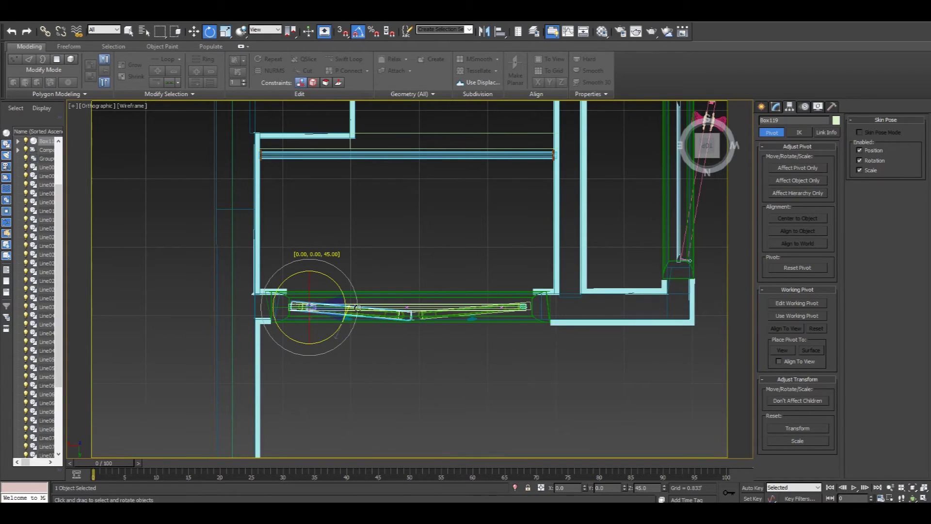
scroll(532, 307, "up", 2)
scroll(536, 304, "up", 2)
scroll(541, 300, "up", 2)
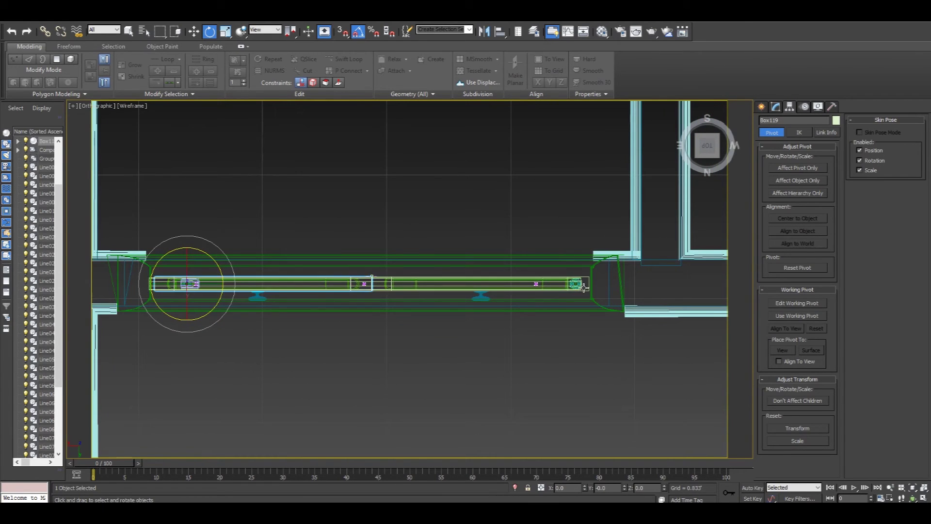
left_click_drag(222, 295, 316, 258)
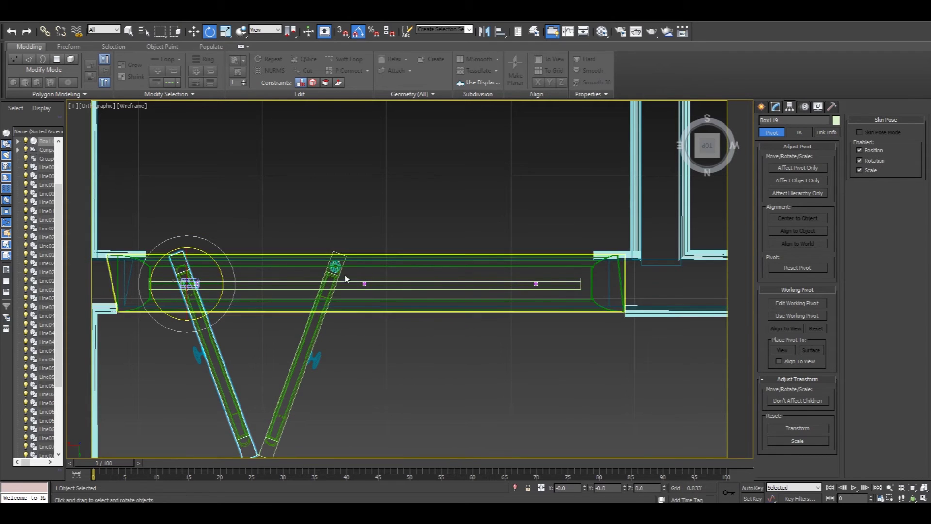
left_click_drag(209, 312, 203, 318)
scroll(245, 265, "up", 2)
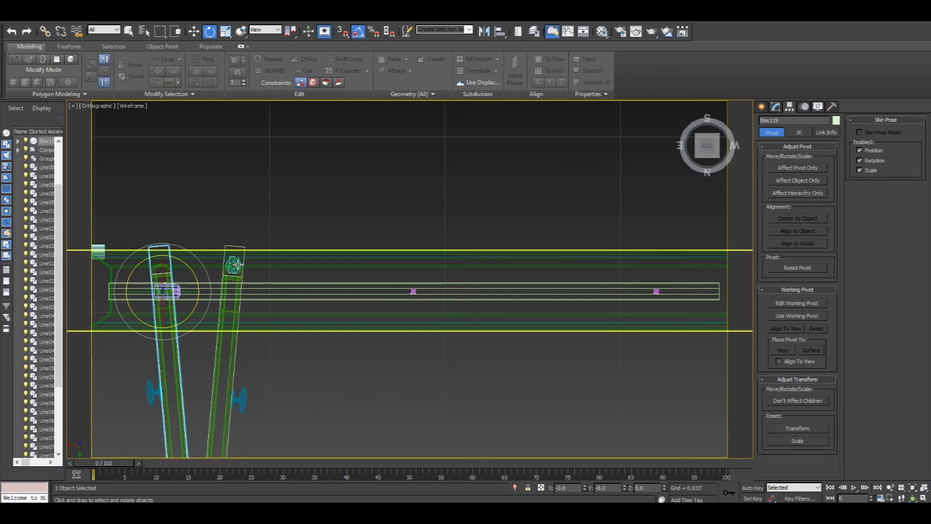
- Switch to Move and select the green door panel's parent group
key("w")
left_click(236, 269)
scroll(237, 270, "up", 2)
key("Page_Up")
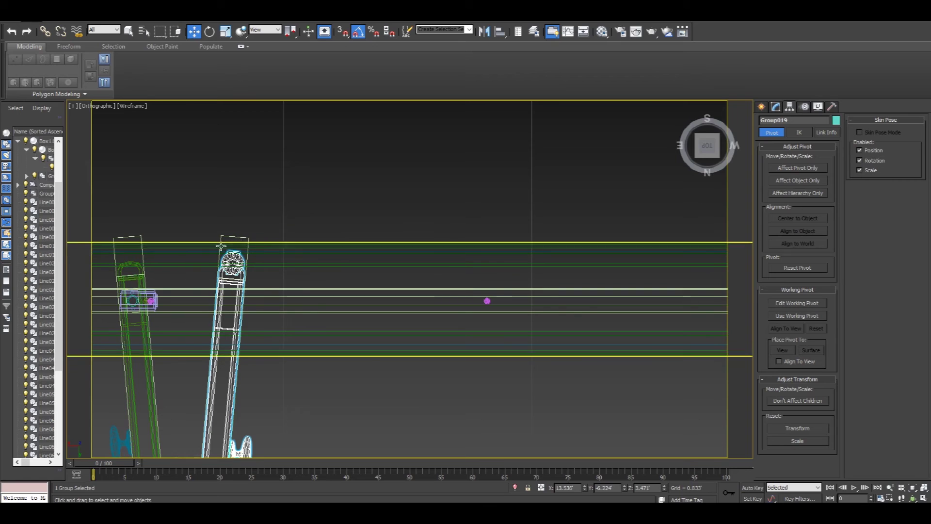
- Open the group recursively and move Cylinder247 down in Local coordinates, level with the first hinge
left_click(81, 16)
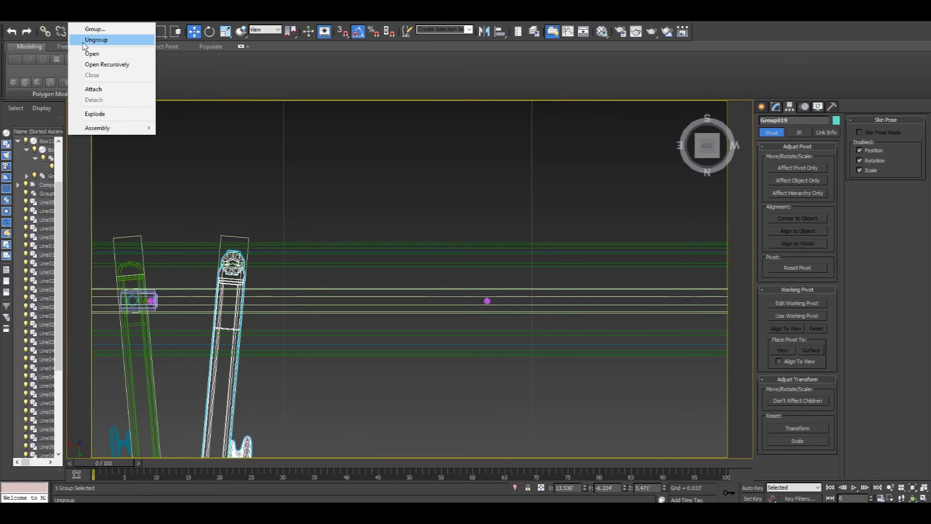
left_click(100, 64)
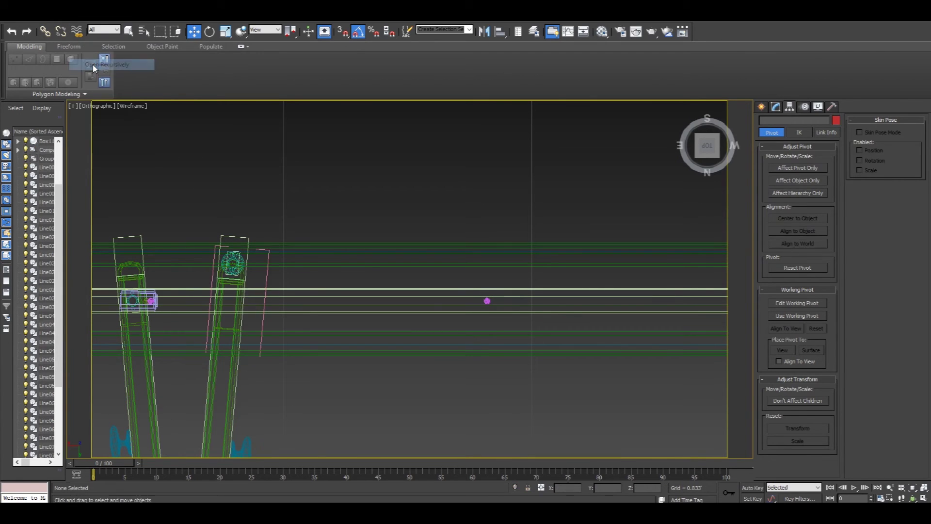
left_click(239, 256)
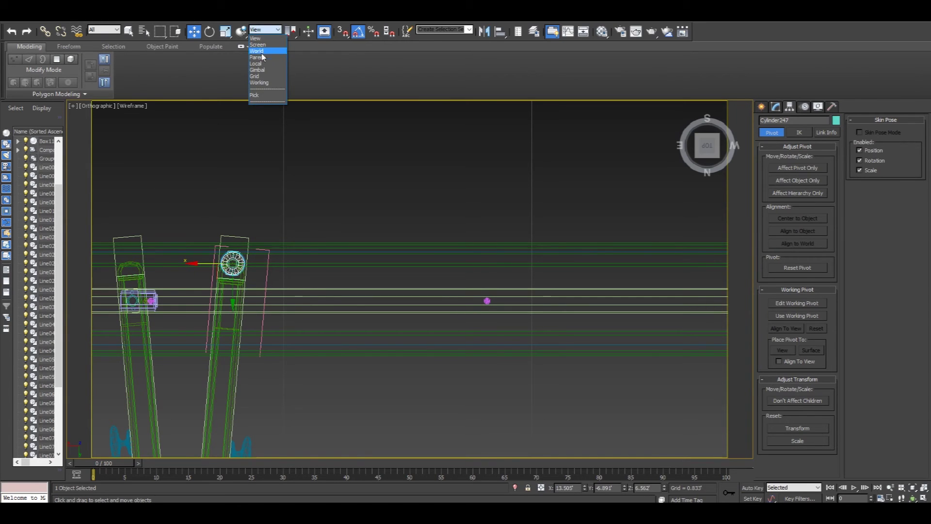
left_click(258, 64)
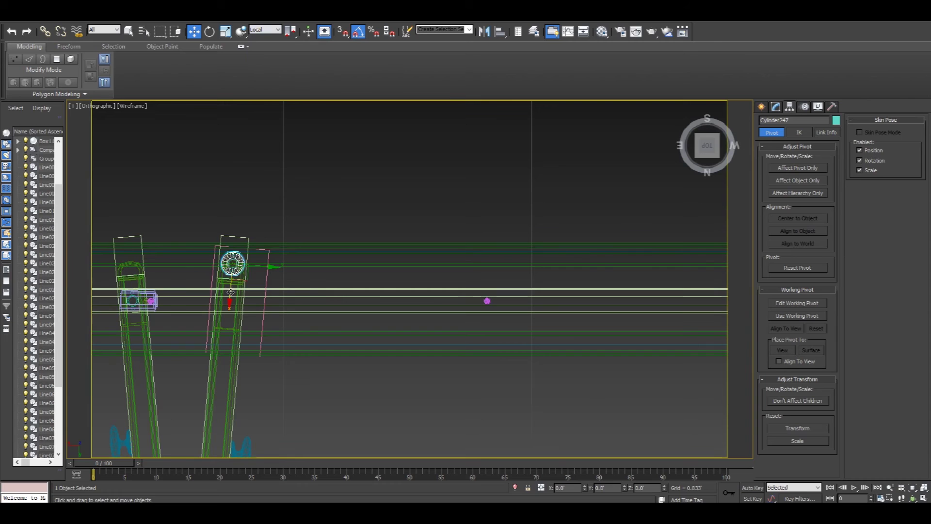
left_click_drag(230, 290, 223, 327)
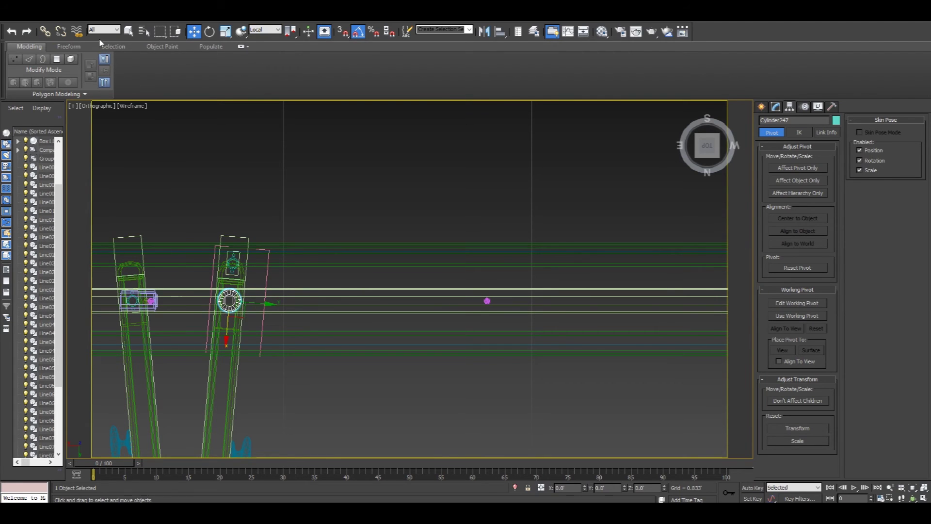
- Close the group again and select the first door panel Box119
left_click(79, 14)
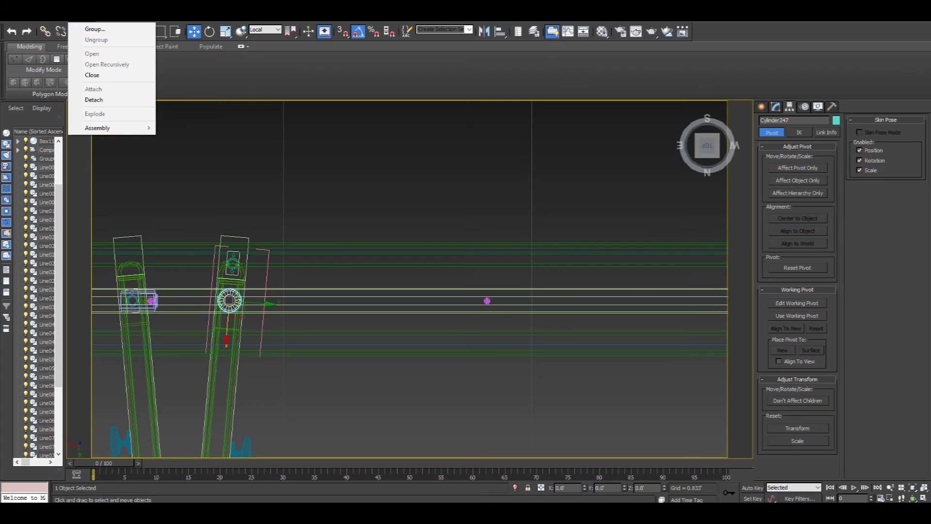
left_click(97, 76)
left_click(272, 176)
scroll(271, 242, "down", 2)
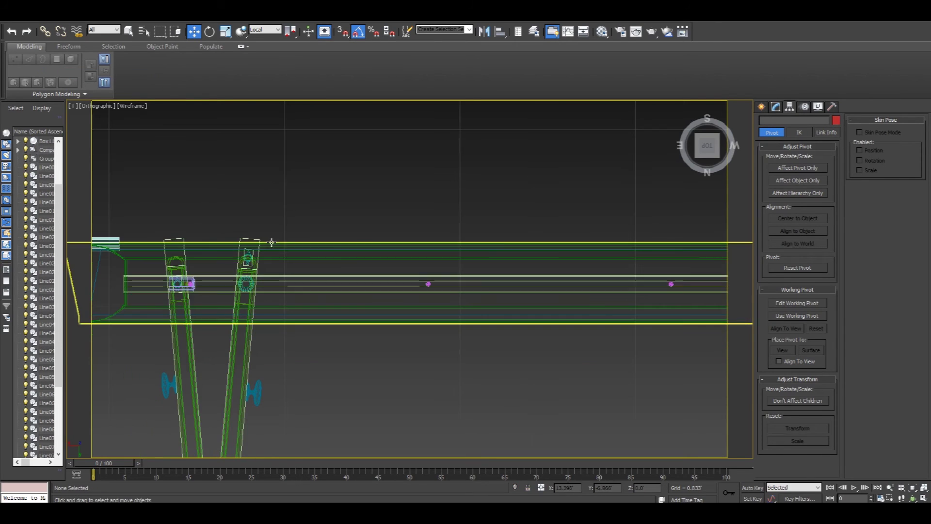
left_click(181, 252)
scroll(196, 234, "down", 2)
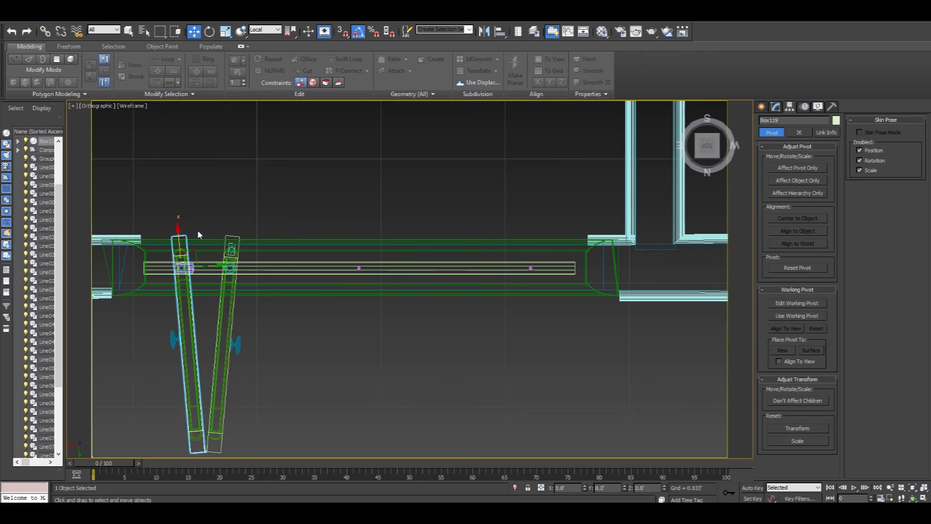
- Swing Box119 80° about Z and switch the viewport to Shaded + Edged Faces
key("e")
mouse_move(208, 294)
left_mouse_down()
mouse_move(246, 275)
mouse_move(215, 294)
left_mouse_up()
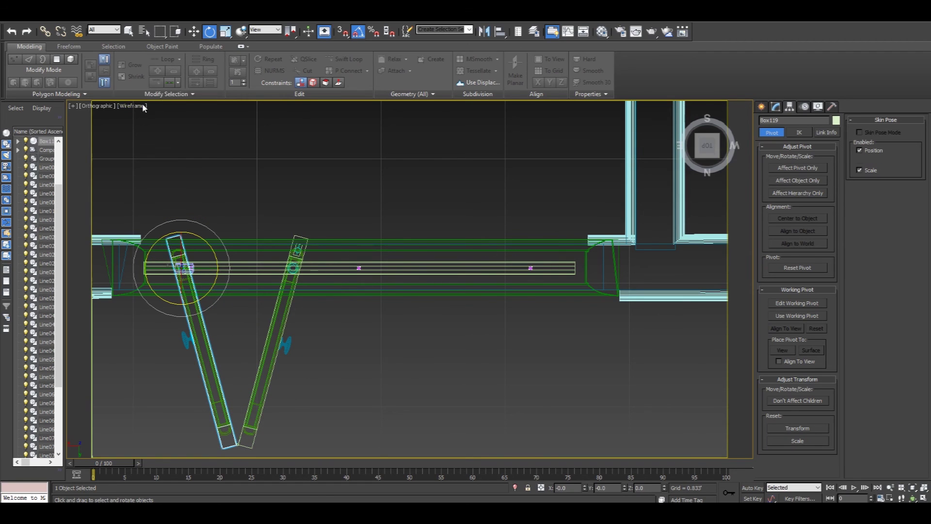
left_click(127, 115)
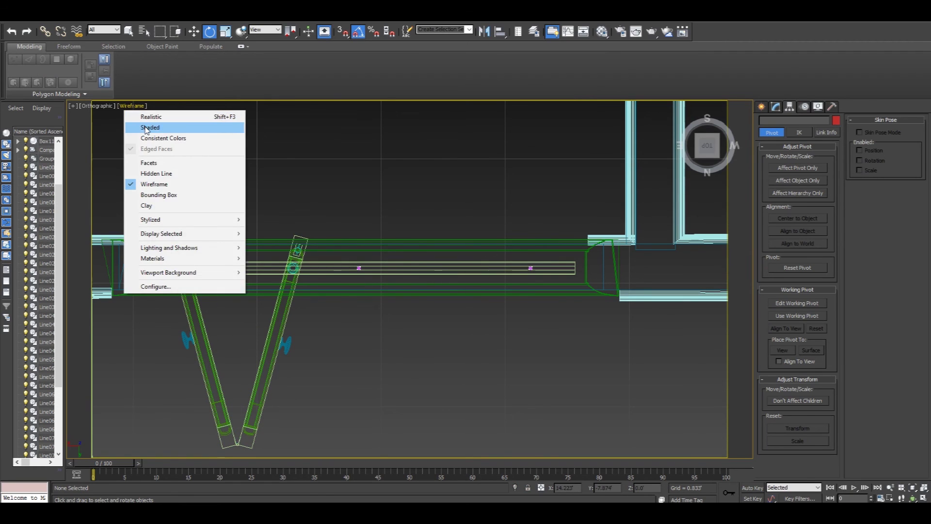
left_click(150, 127)
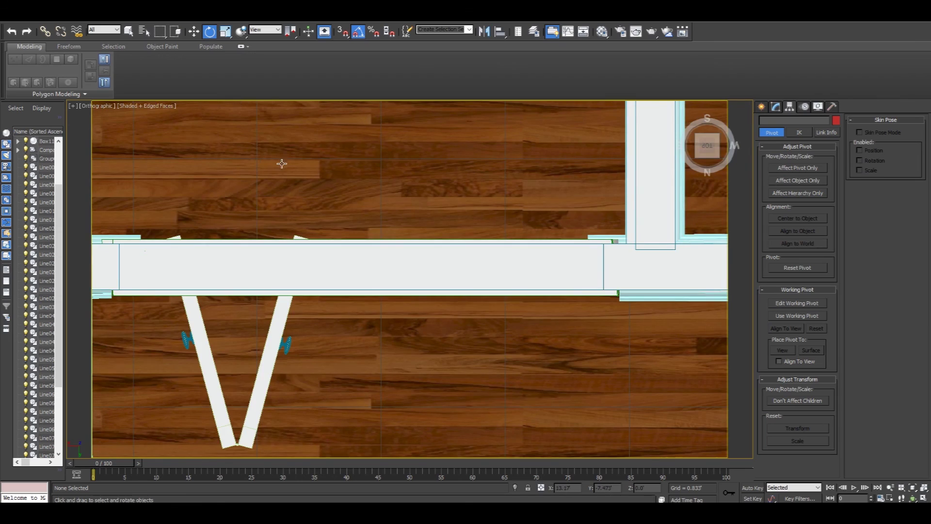
- In an angled Perspective view, rotate Box119 to fold the shutter pair closed across the doorway
key("p")
mouse_move(366, 326)
middle_mouse_down("alt")
mouse_move(354, 266)
mouse_move(325, 247)
mouse_move(341, 255)
middle_mouse_up("alt")
scroll(368, 301, "down", 3)
scroll(353, 267, "down", 4)
left_click(255, 170)
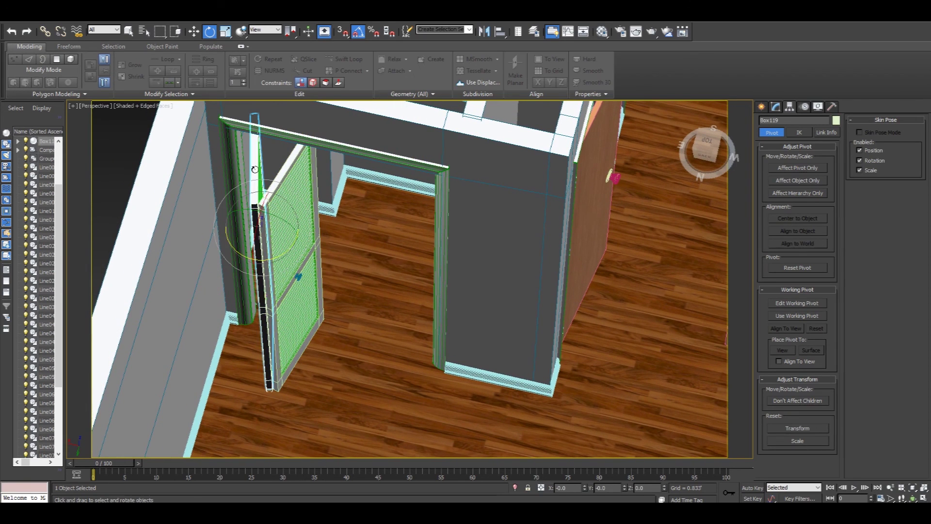
mouse_move(236, 248)
left_mouse_down()
mouse_move(266, 250)
mouse_move(292, 233)
left_mouse_up()
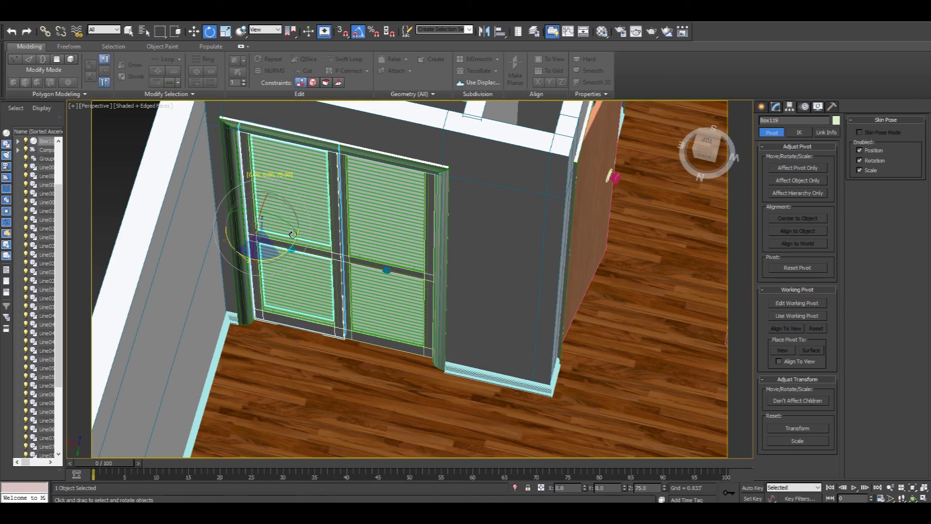